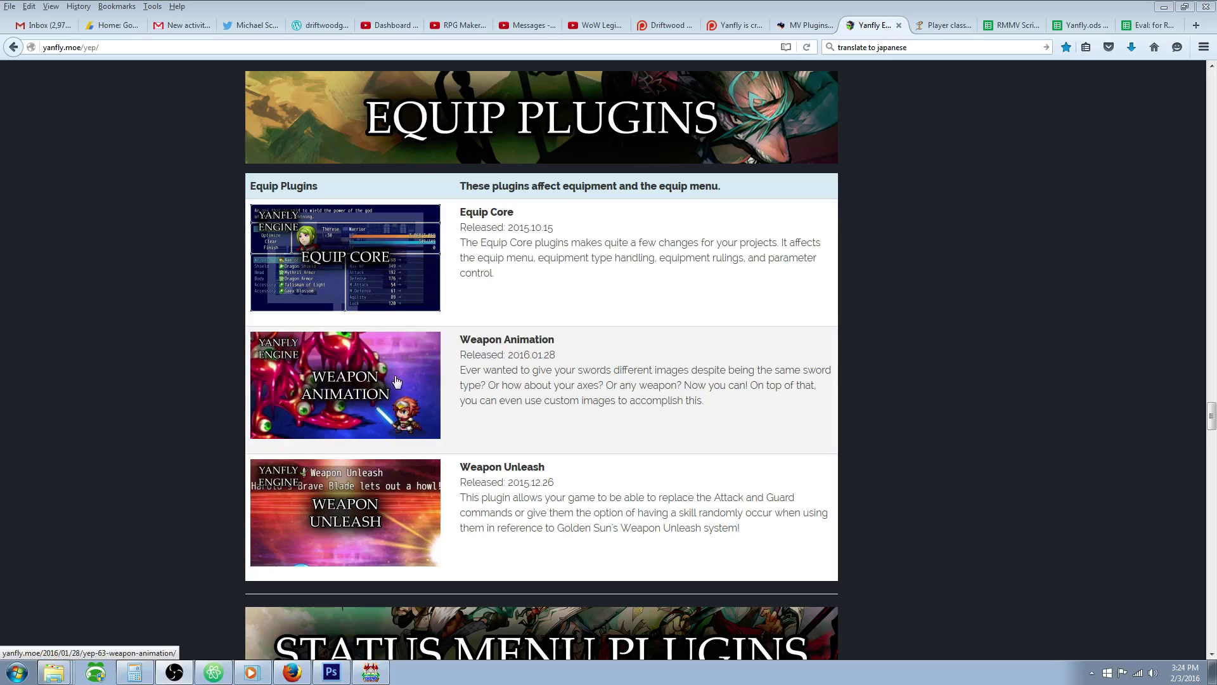
- Open the Weapon Animation plugin page and check where the English Mirror link would save YEP_WeaponAnimation.js, without saving it
click(341, 384)
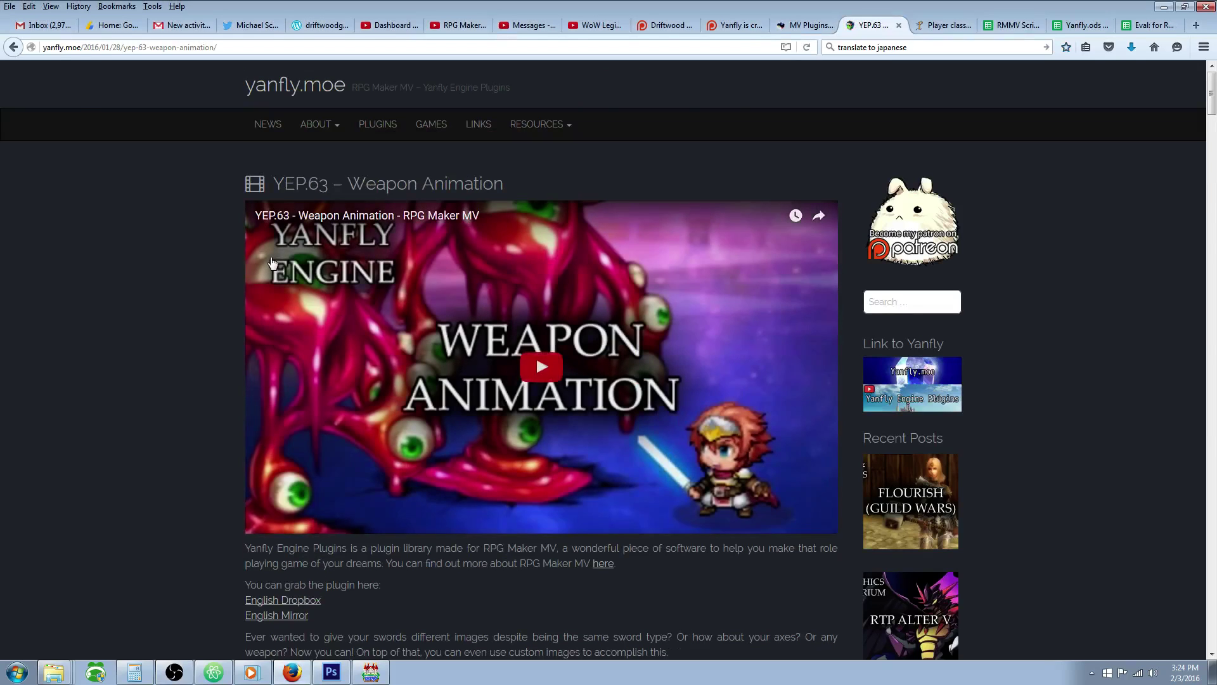
scroll(371, 374, down, 5)
right_click(287, 254)
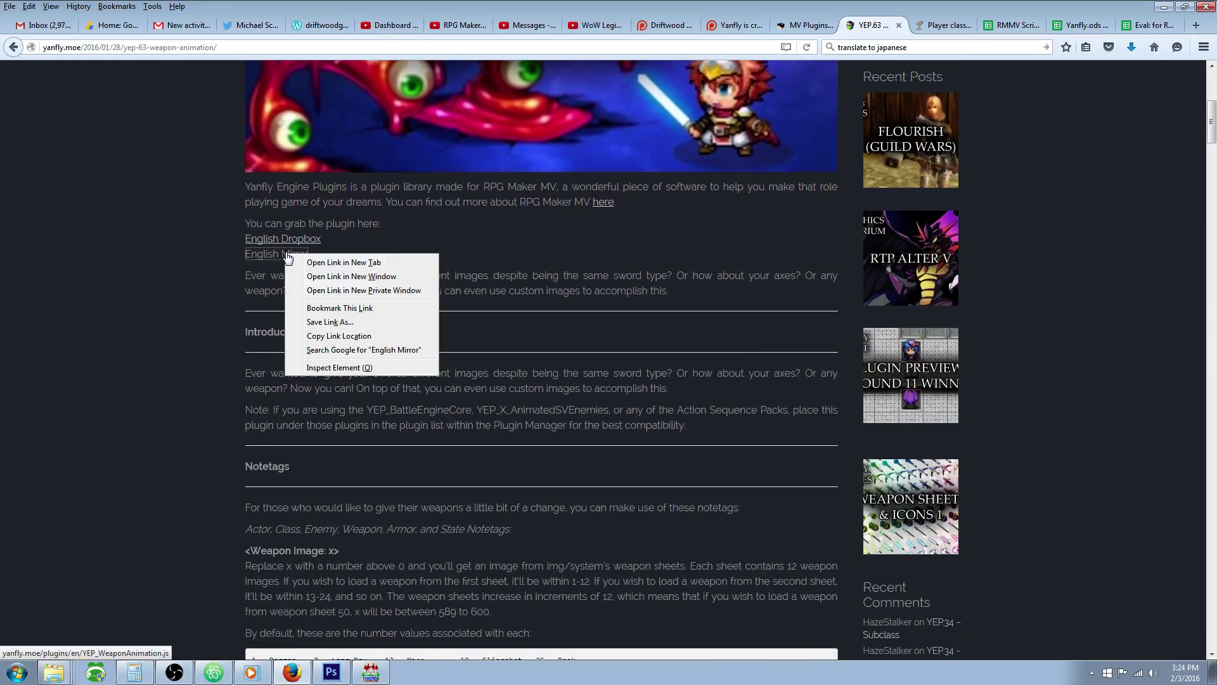
click(351, 322)
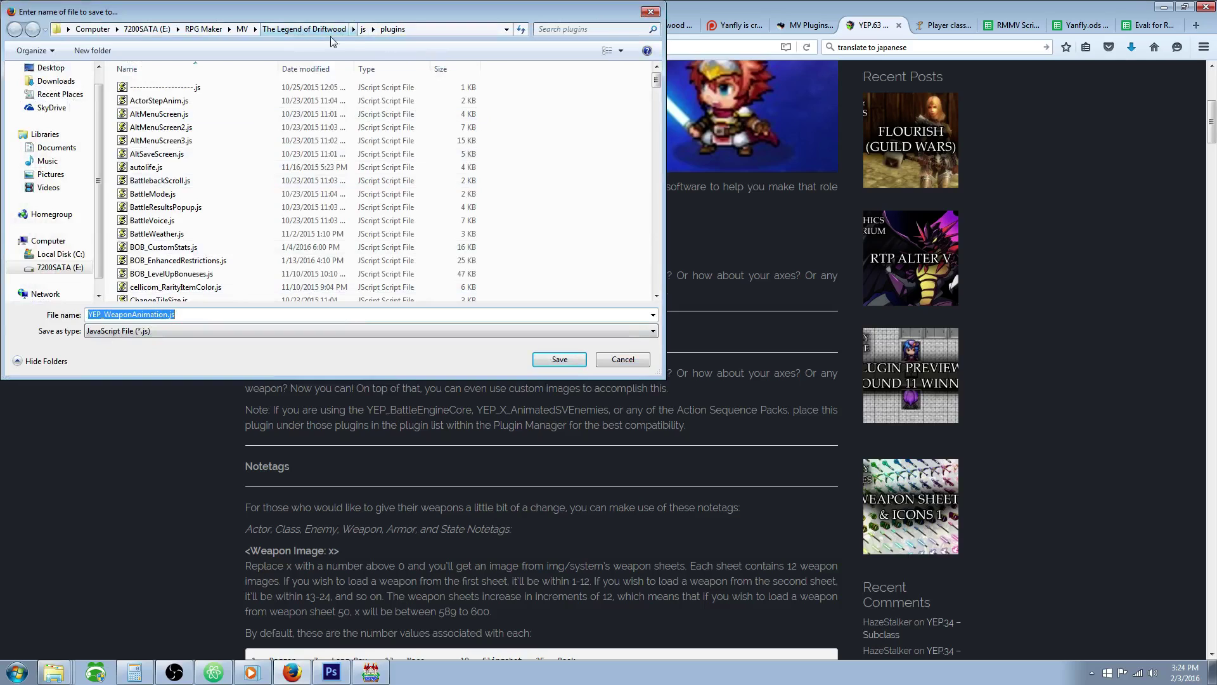
click(610, 362)
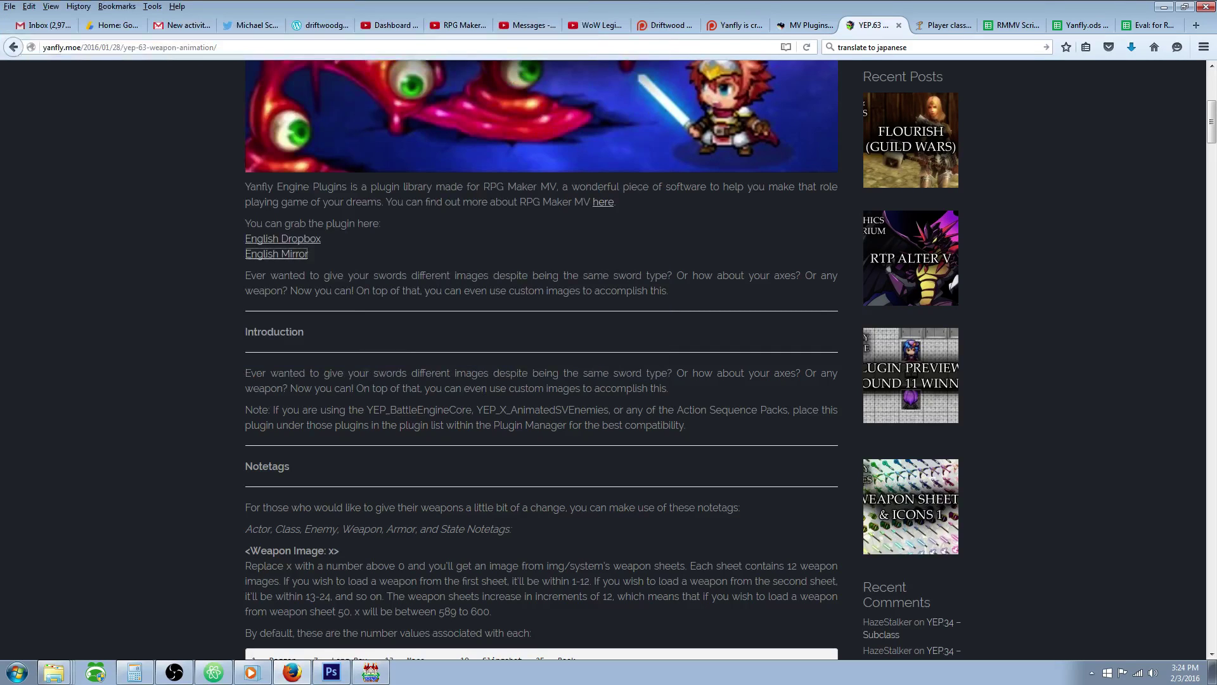
- Switch to RPG Maker MV and look inside the project's js/plugins folder, closing the folder window when done
click(371, 672)
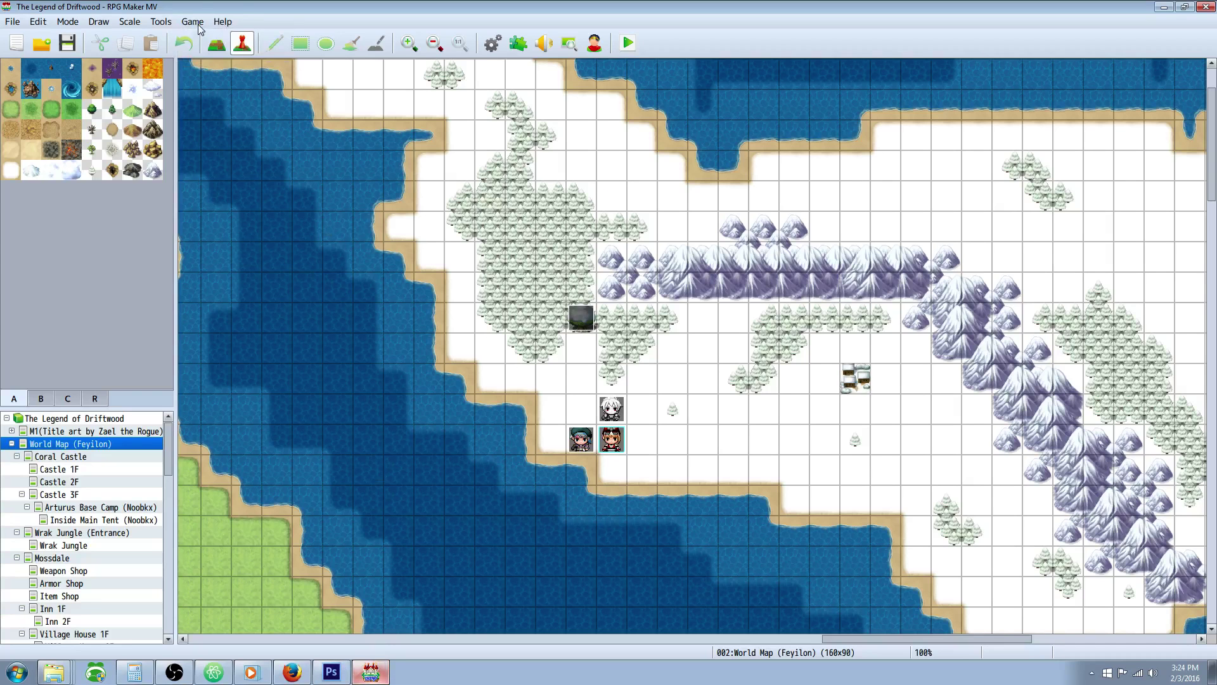
click(198, 25)
click(209, 55)
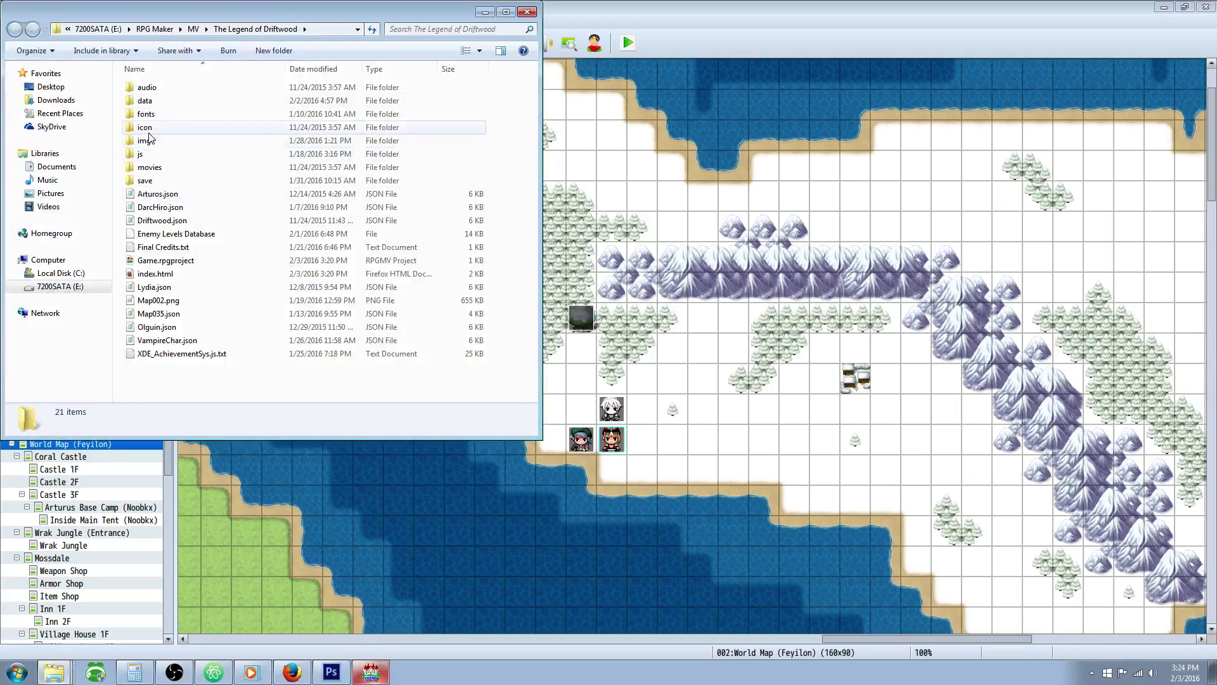
double_click(141, 154)
double_click(145, 101)
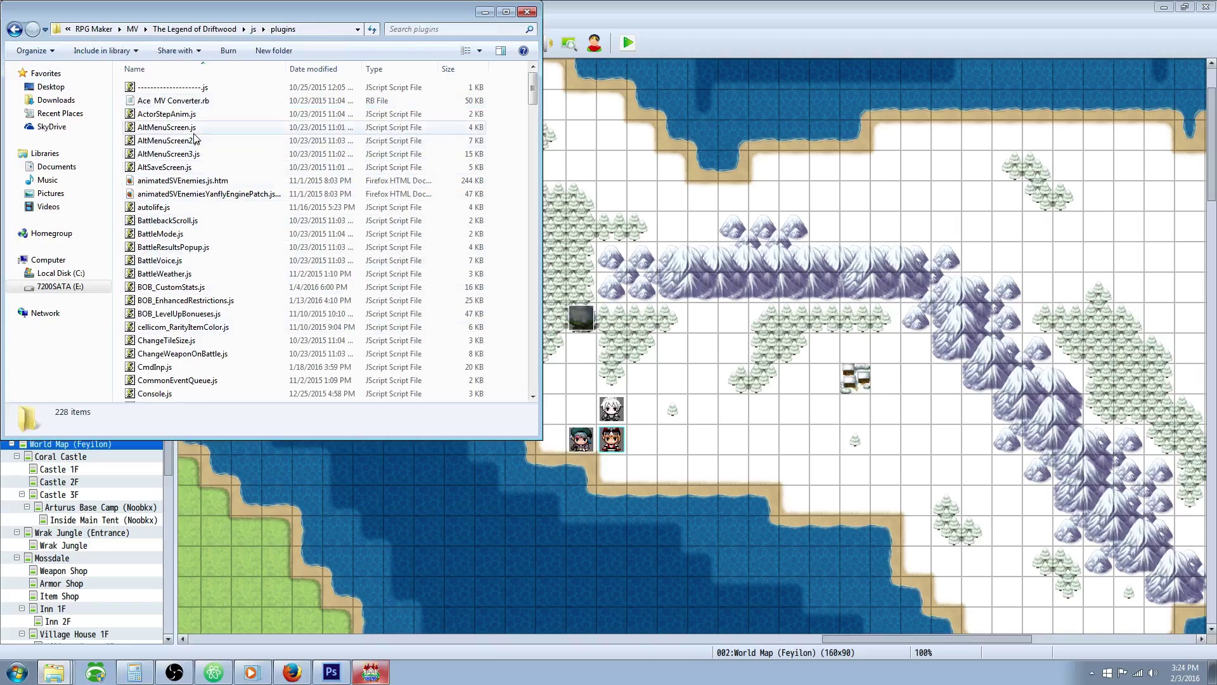
click(528, 11)
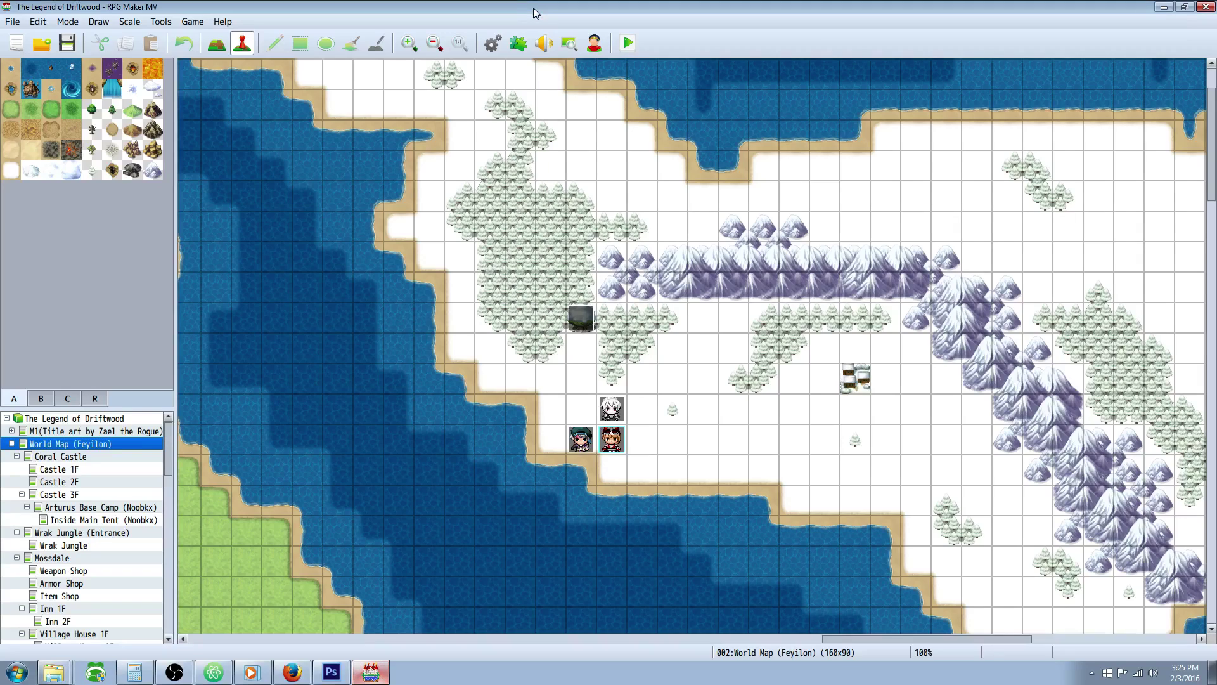
- Find YEP_WeaponAnimation below YEP_EquipCore in the Plugin Manager and open its plugin settings
click(517, 44)
drag(844, 188, 840, 295)
click(435, 260)
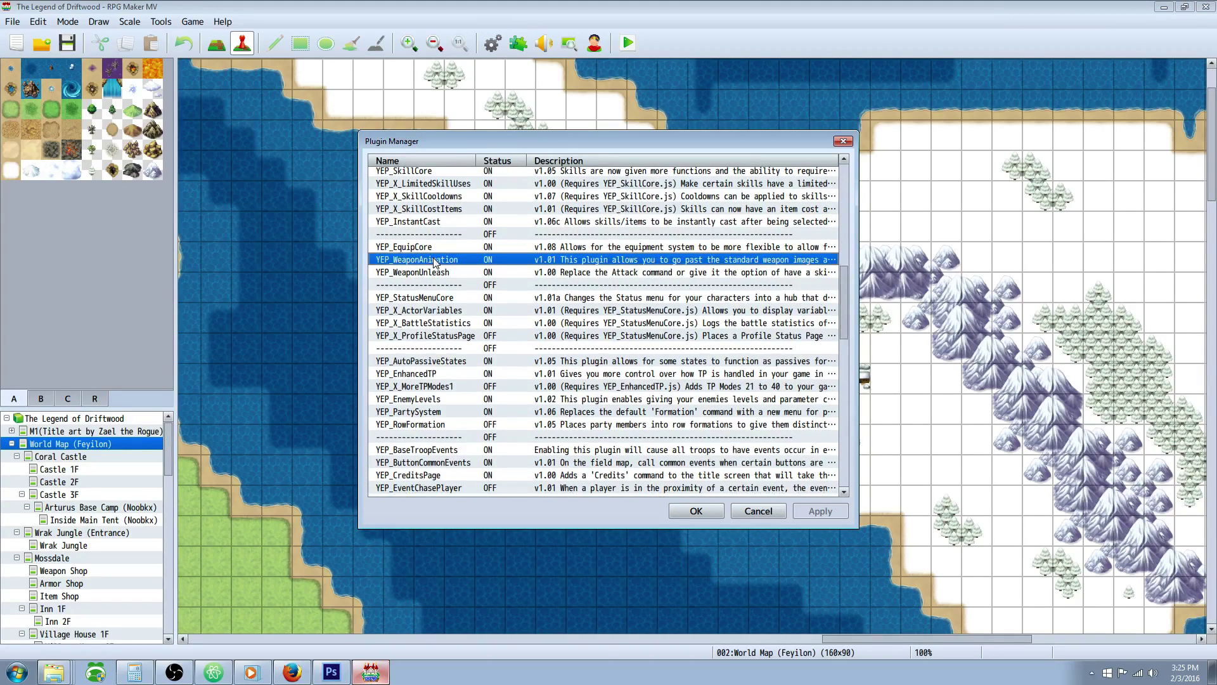
click(426, 248)
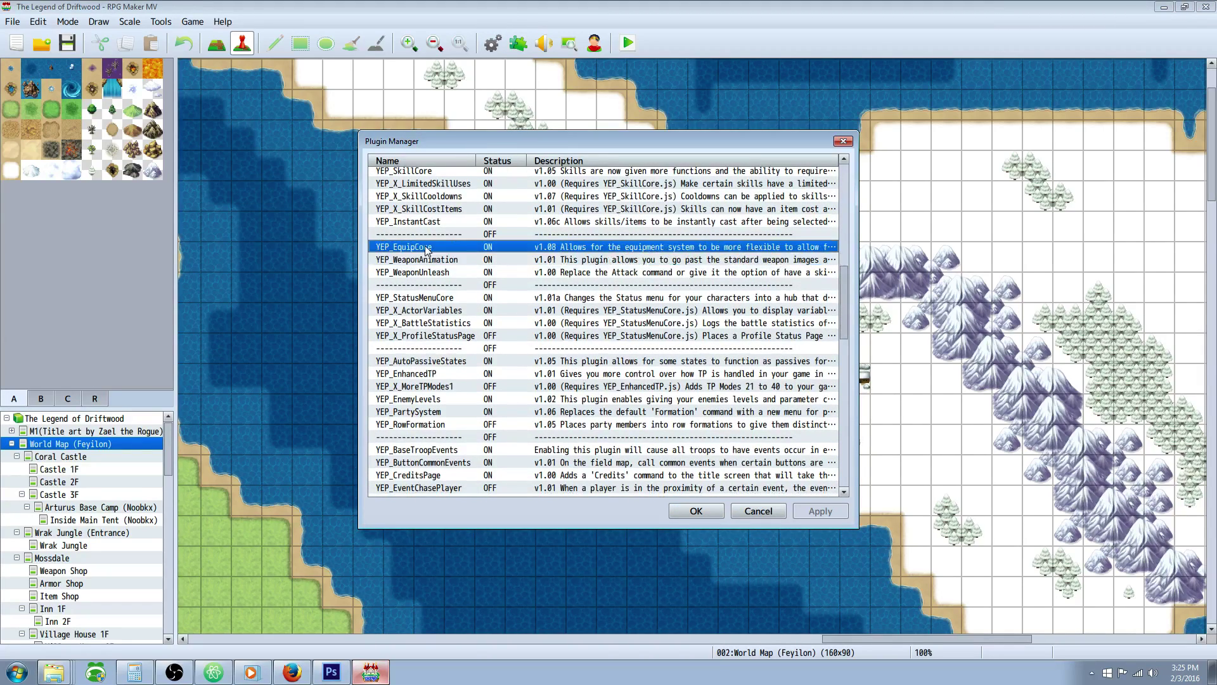
click(432, 261)
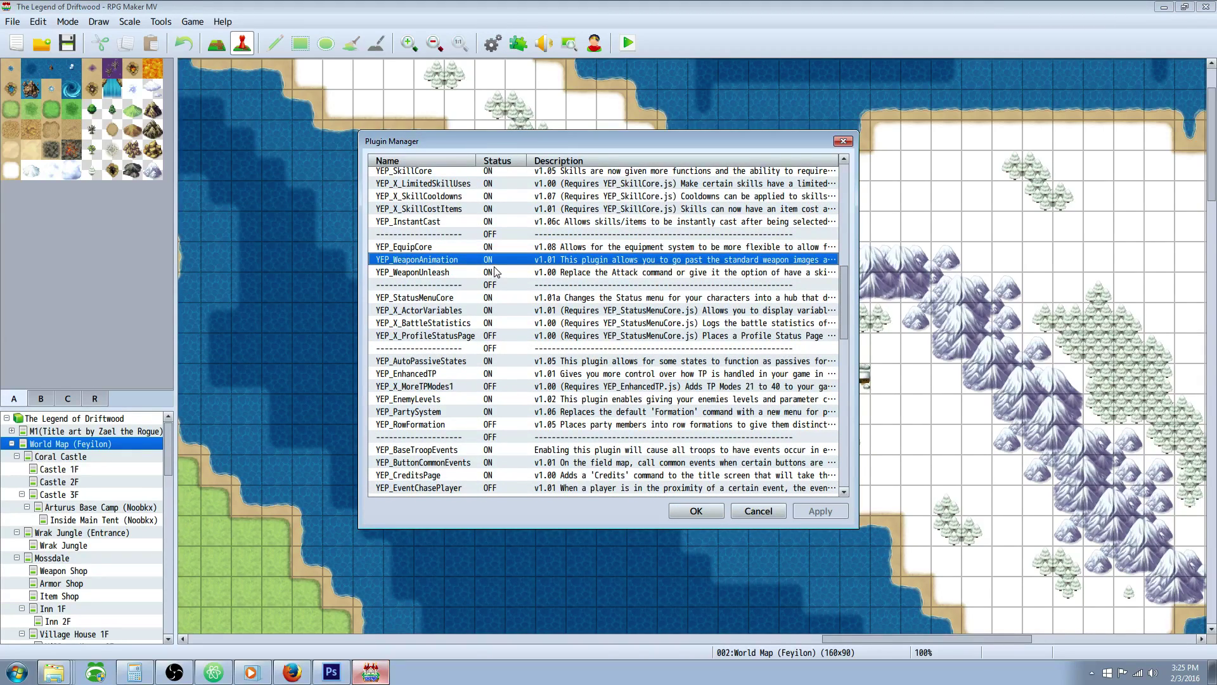
double_click(486, 261)
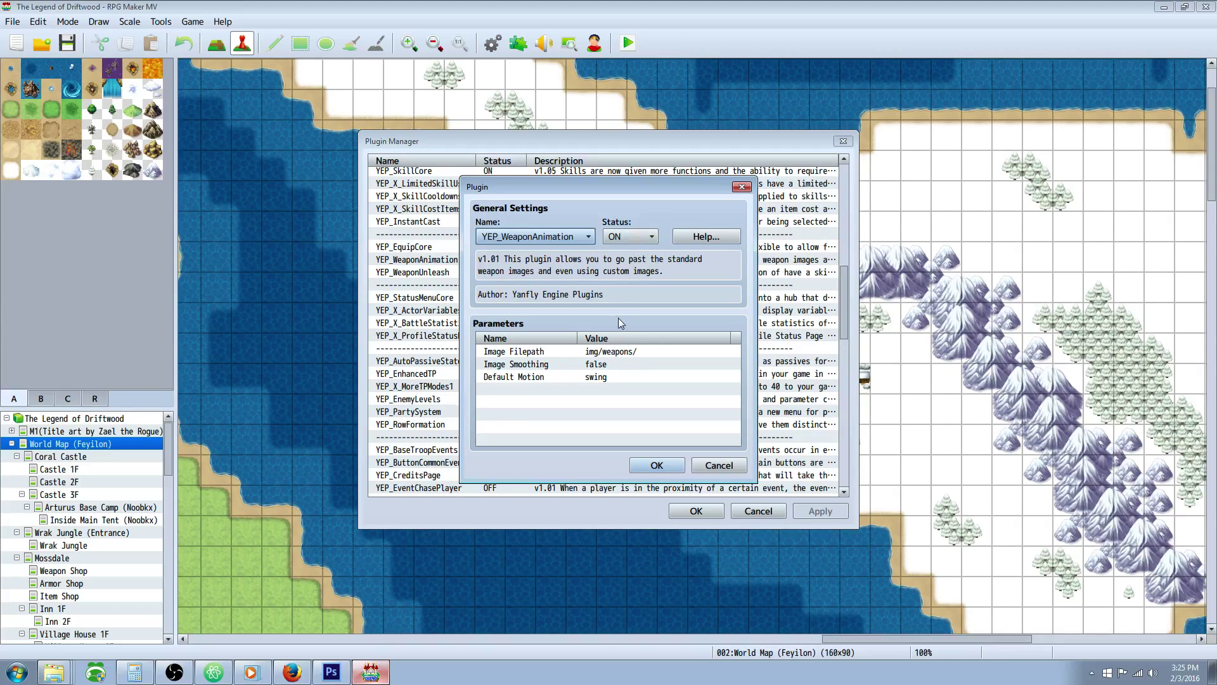
- Review the Image Filepath, Image Smoothing and Default Motion parameters of YEP_WeaponAnimation
click(632, 355)
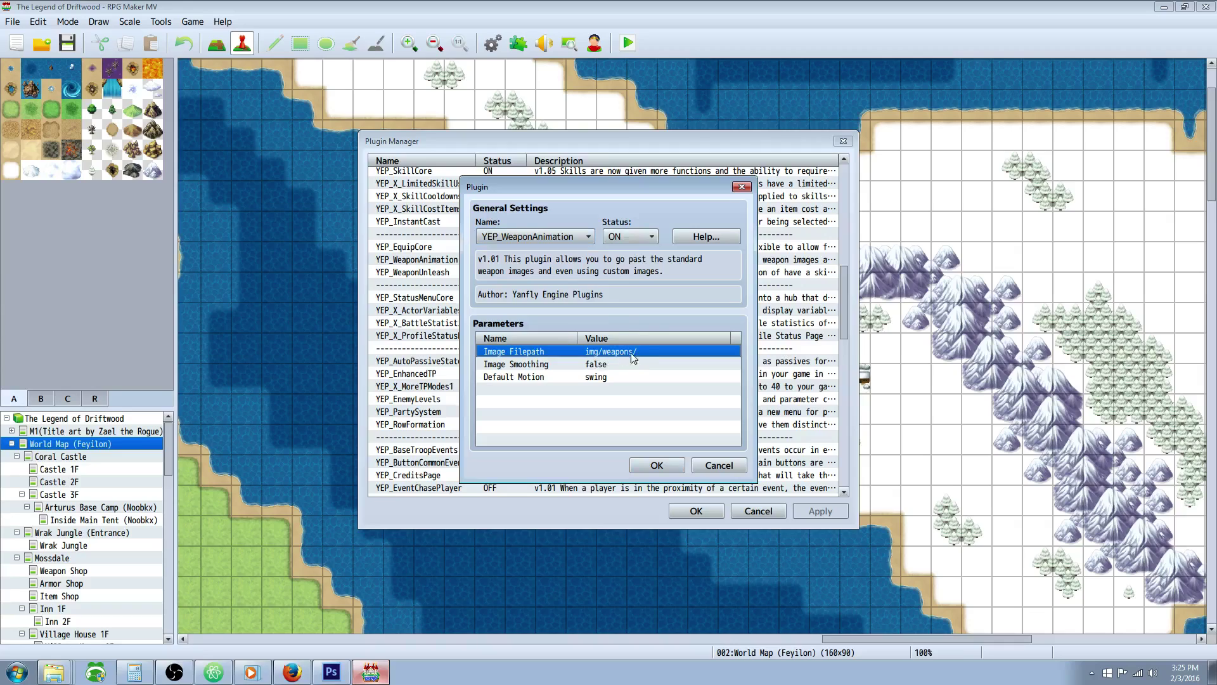
click(630, 364)
click(632, 351)
click(588, 366)
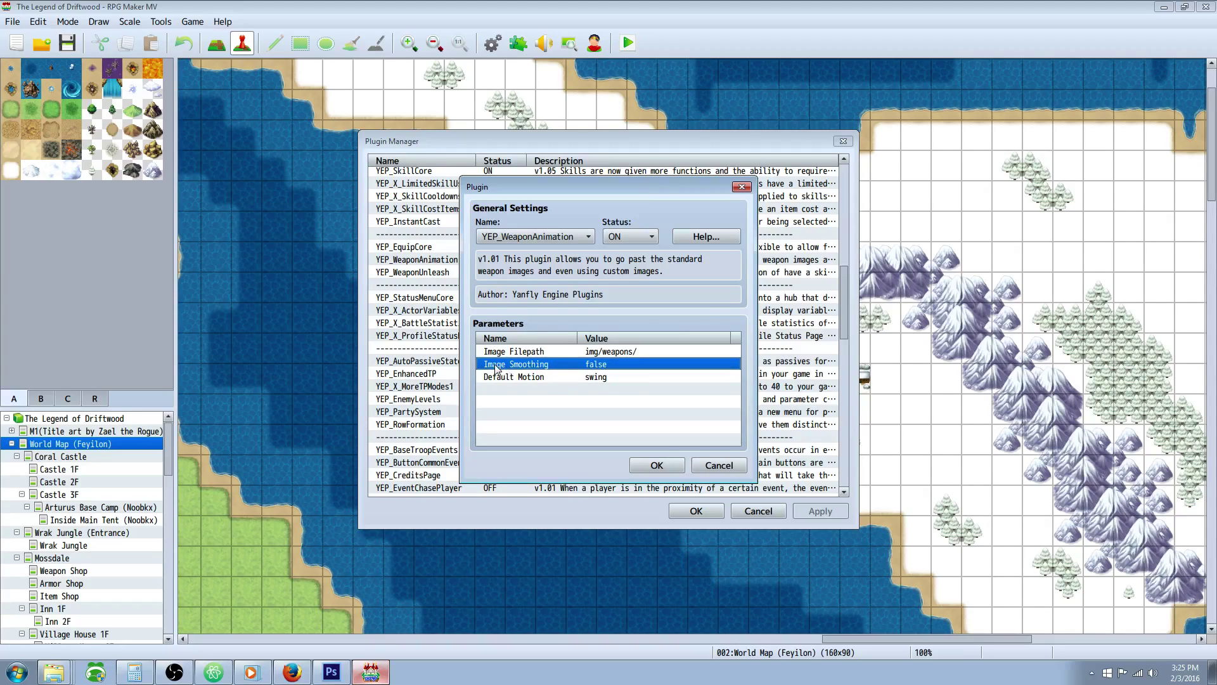
click(609, 378)
click(614, 366)
click(616, 381)
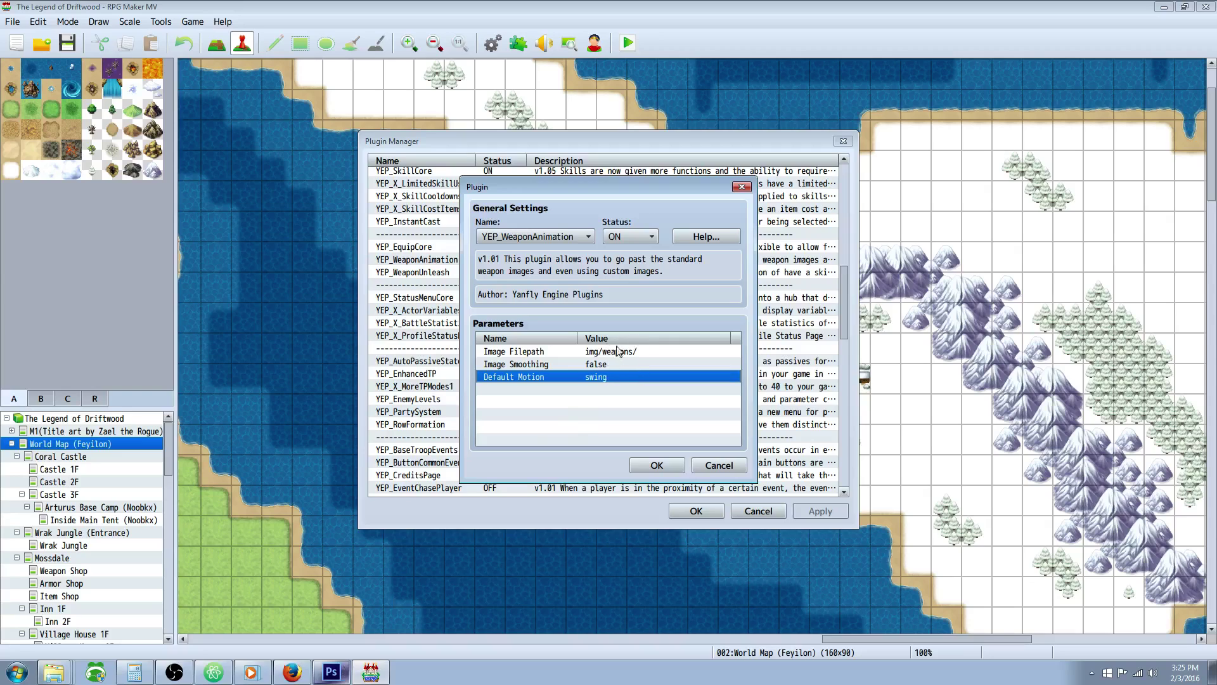
- Switch to Firefox, return to the Yanfly plugin list and open the Yanfly Freebies resources page
click(290, 673)
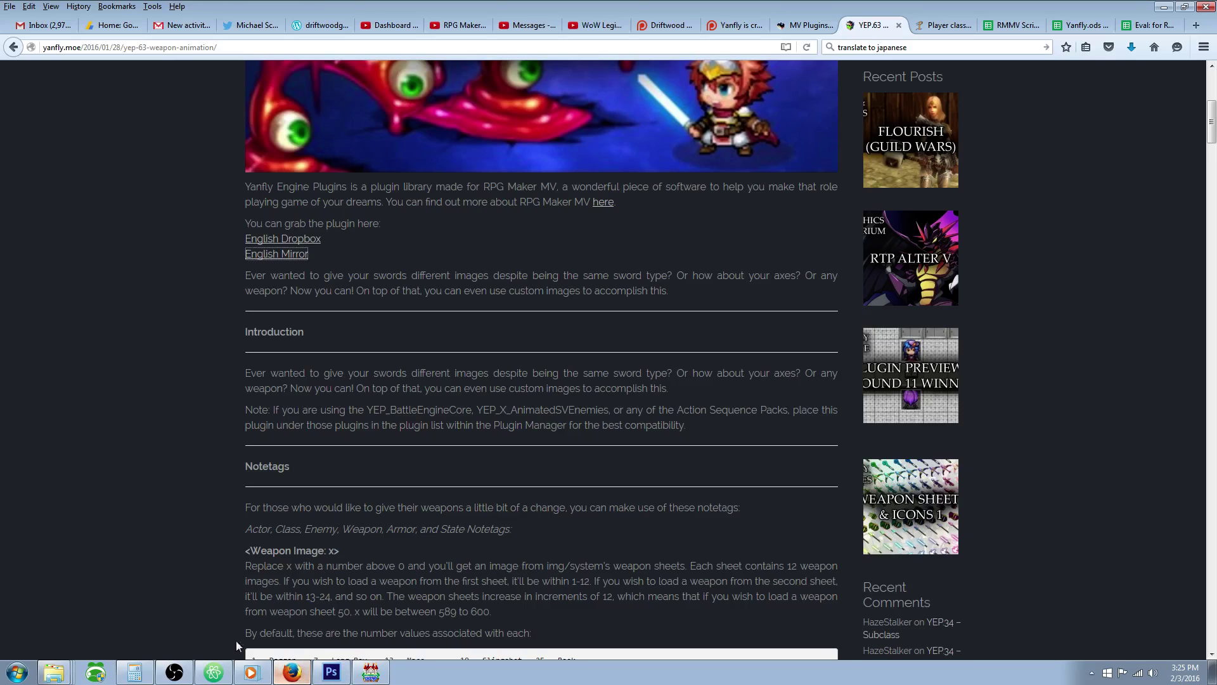
click(14, 47)
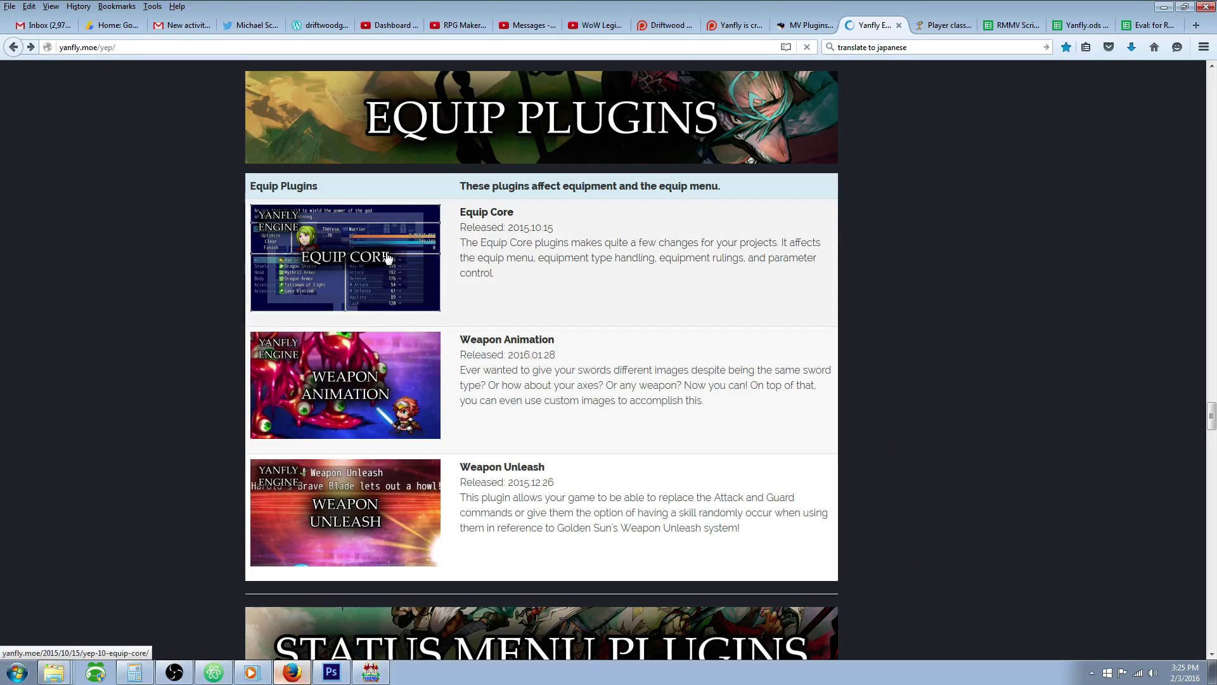
scroll(427, 269, up, 5)
scroll(427, 270, up, 5)
drag(1211, 386, 1211, 83)
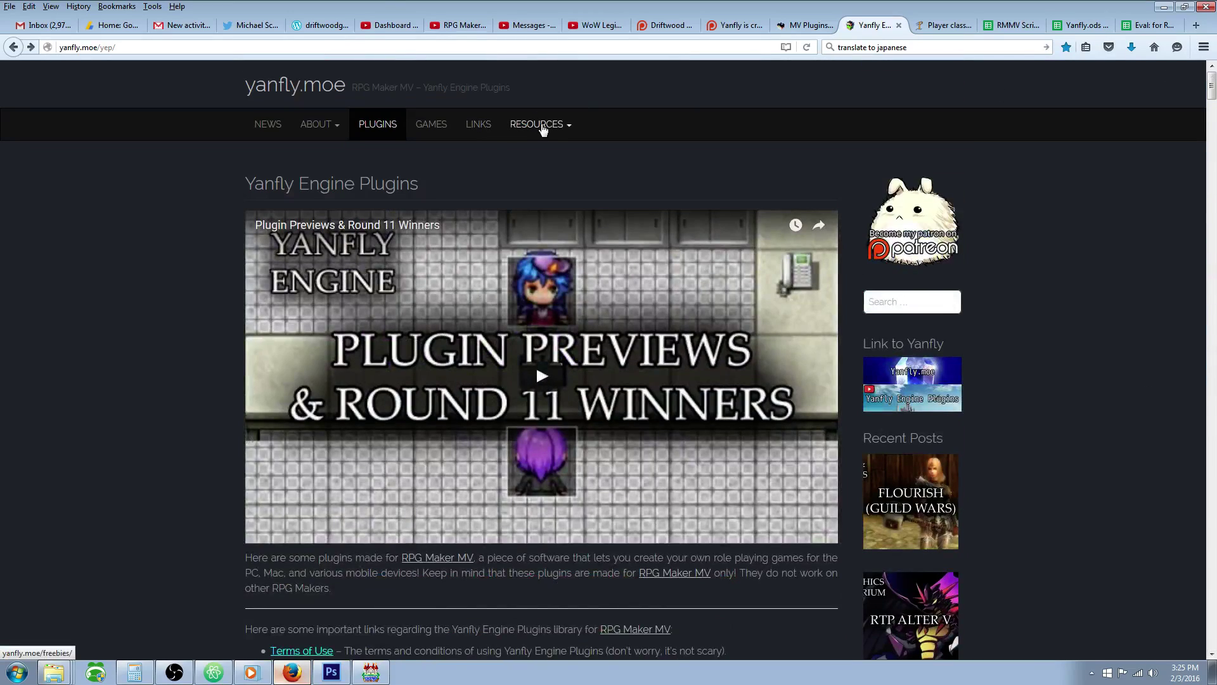
mouse_move(543, 129)
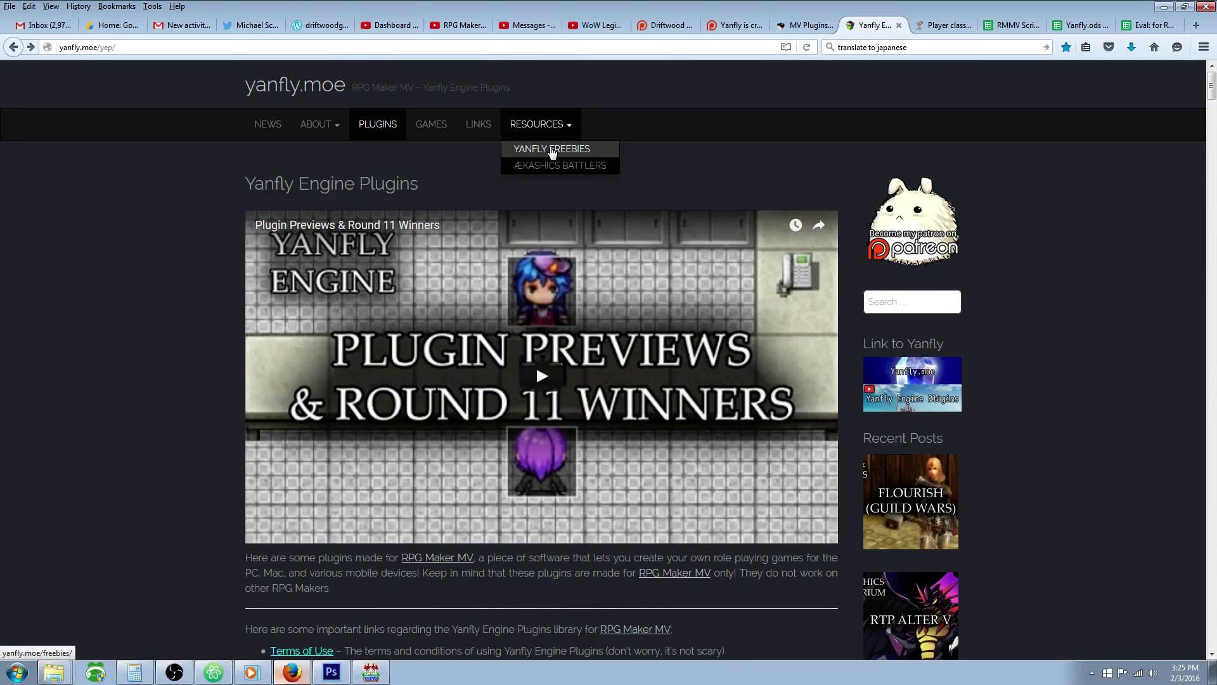
click(551, 150)
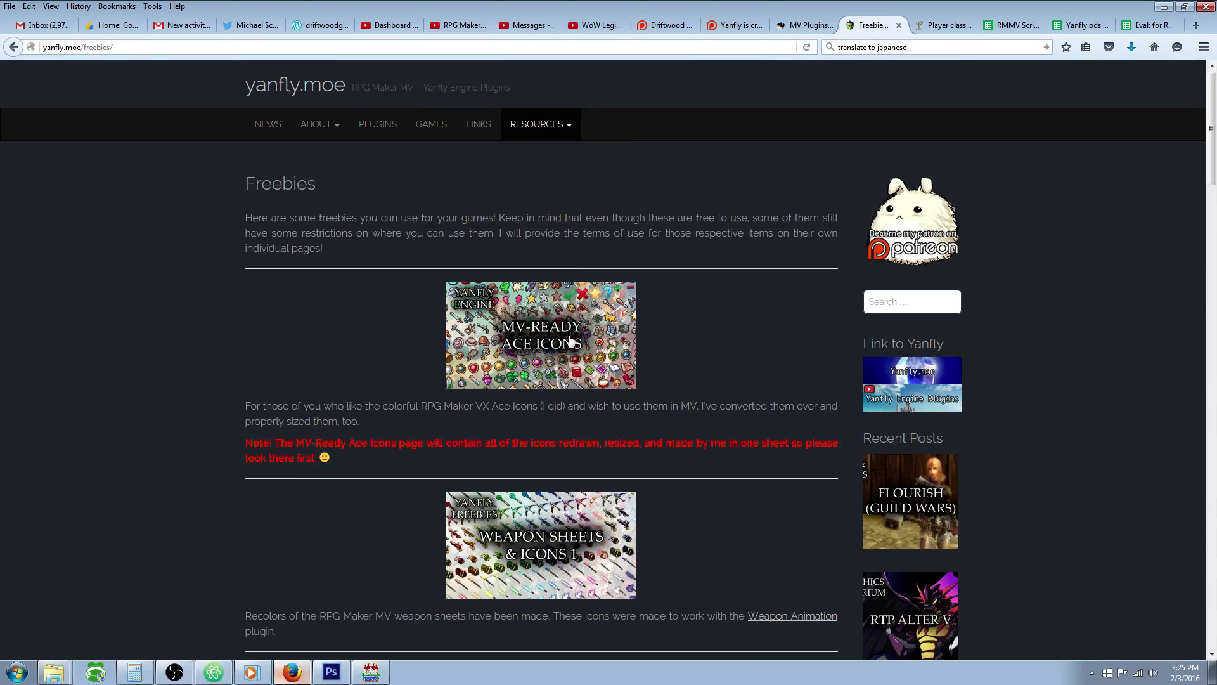
- Open the Weapon Sheets & Icons 1 freebie and check the options for copying or saving its individual icon set image
scroll(569, 340, down, 3)
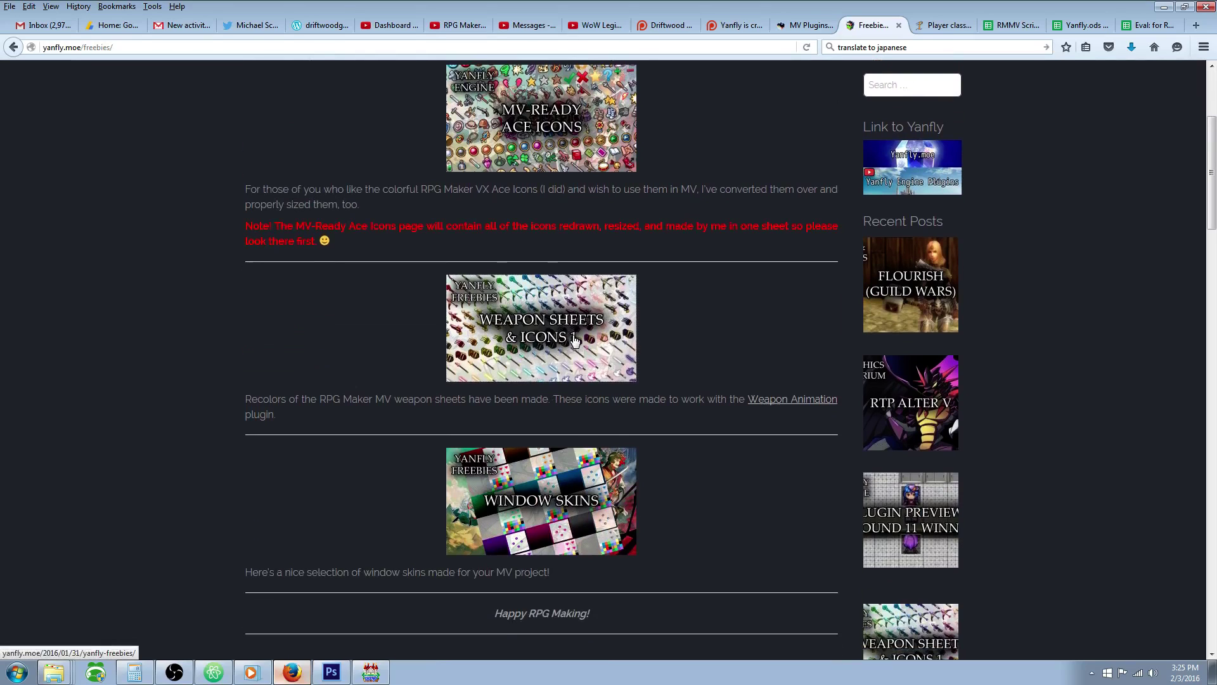
click(575, 340)
scroll(516, 317, down, 5)
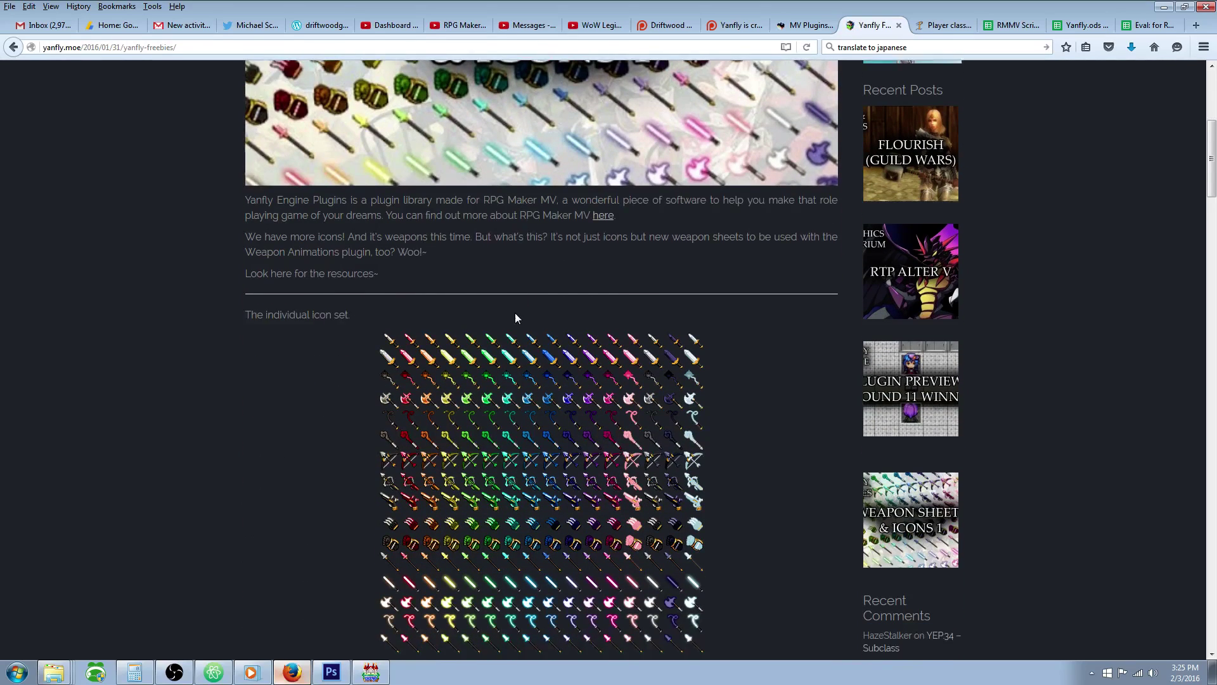
scroll(515, 317, down, 5)
right_click(528, 227)
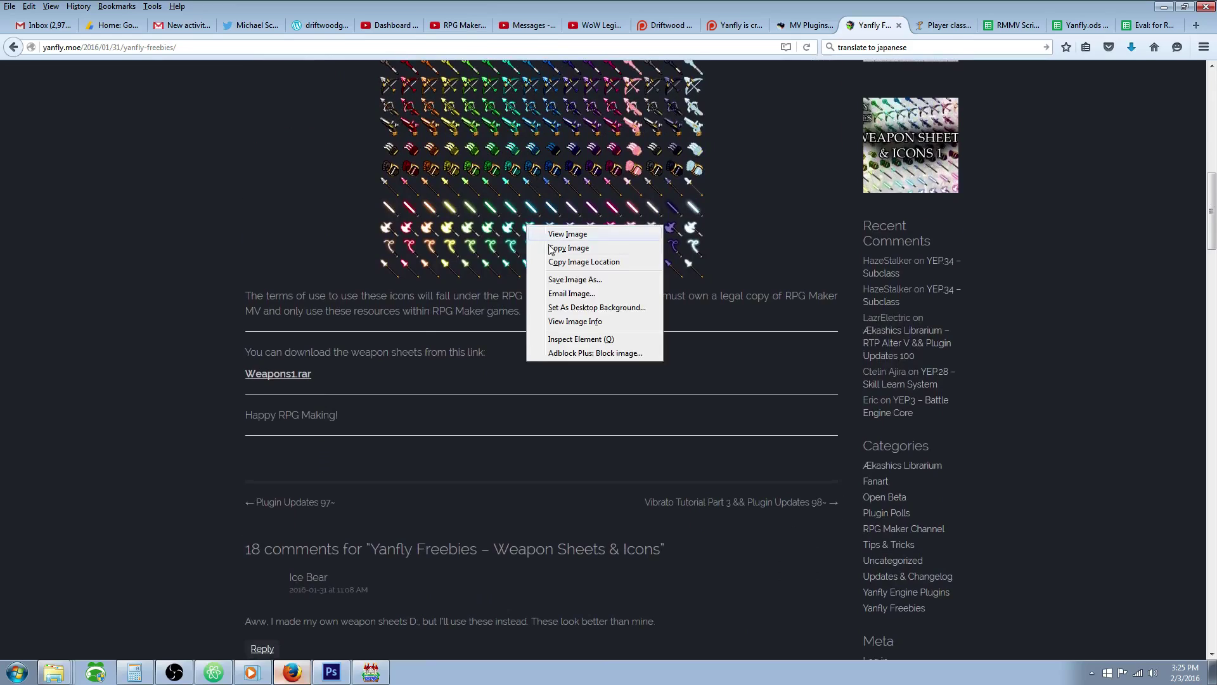
click(409, 312)
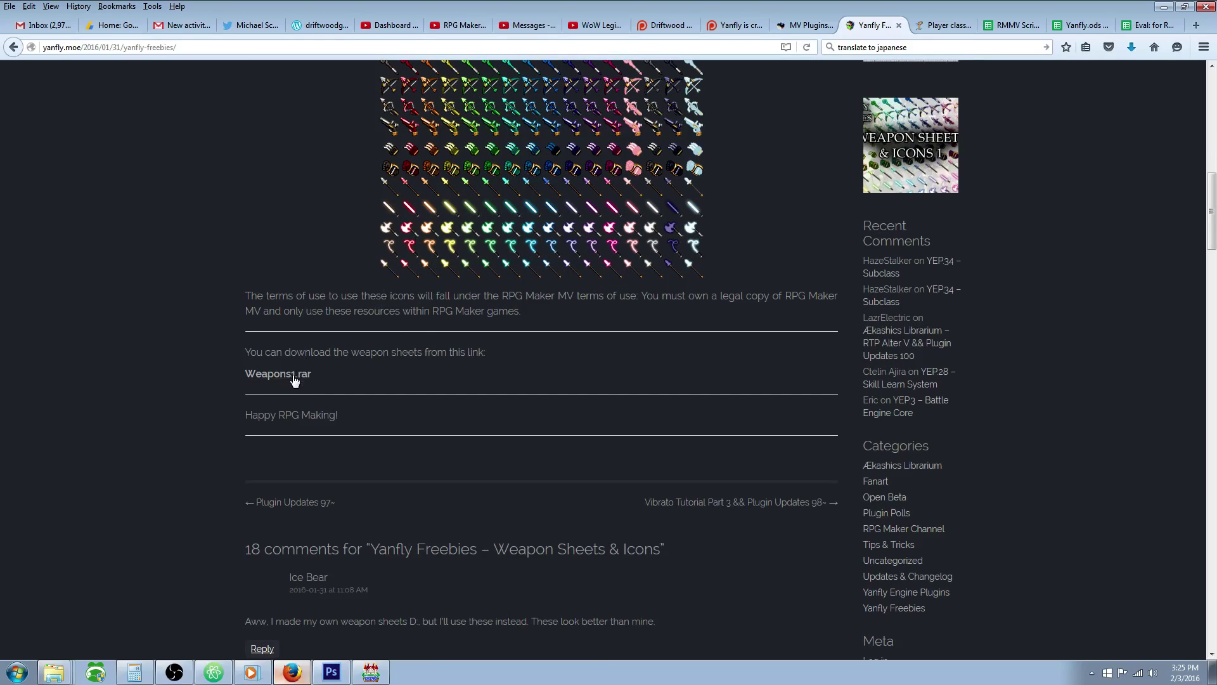
- Compare the icon set with the Weapons1.rar download link and check the link's save option without downloading
scroll(497, 279, up, 3)
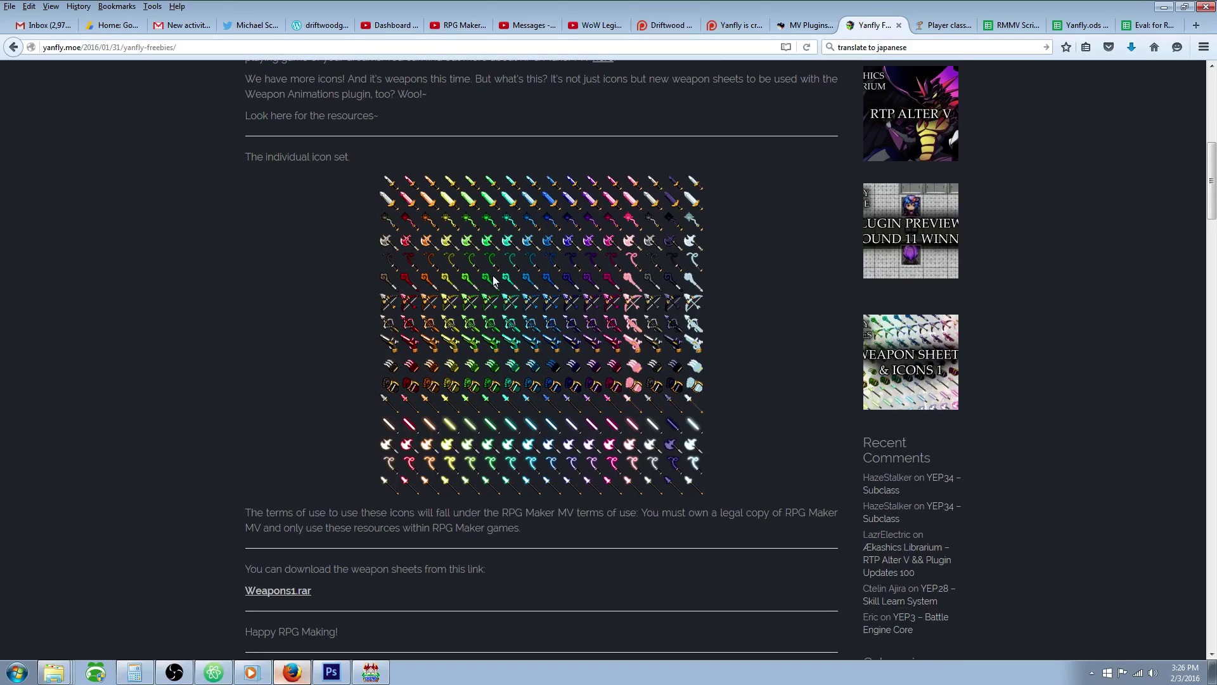
scroll(497, 415, down, 4)
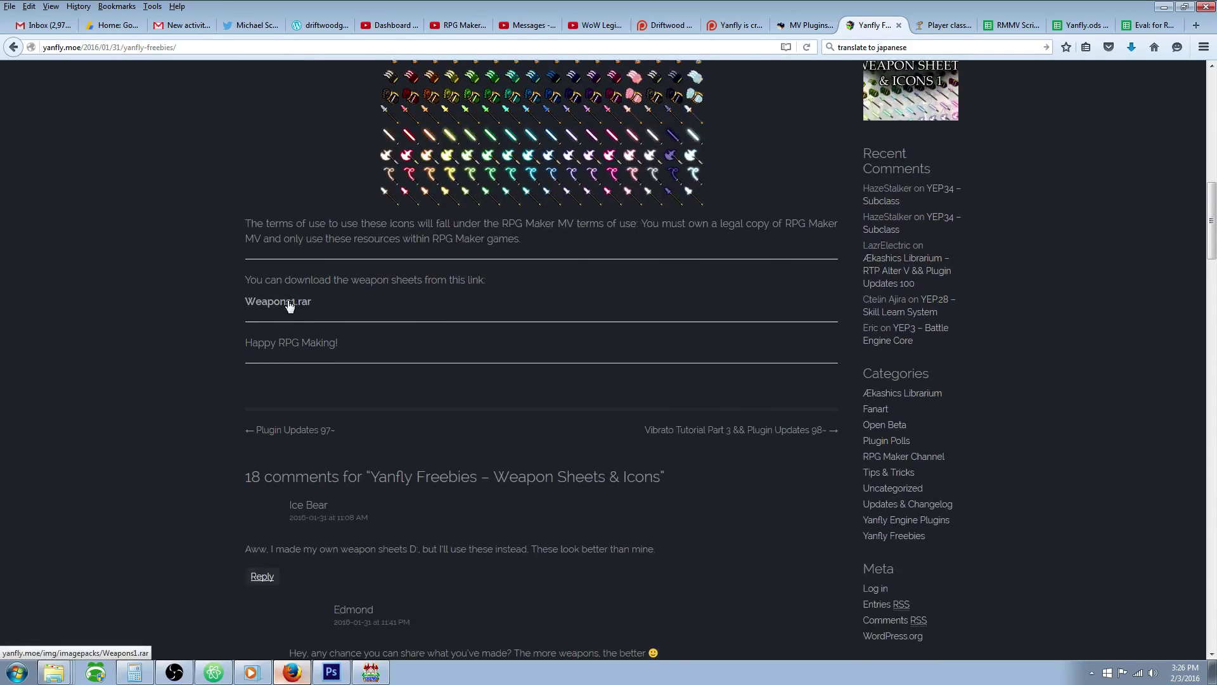
scroll(336, 306, up, 1)
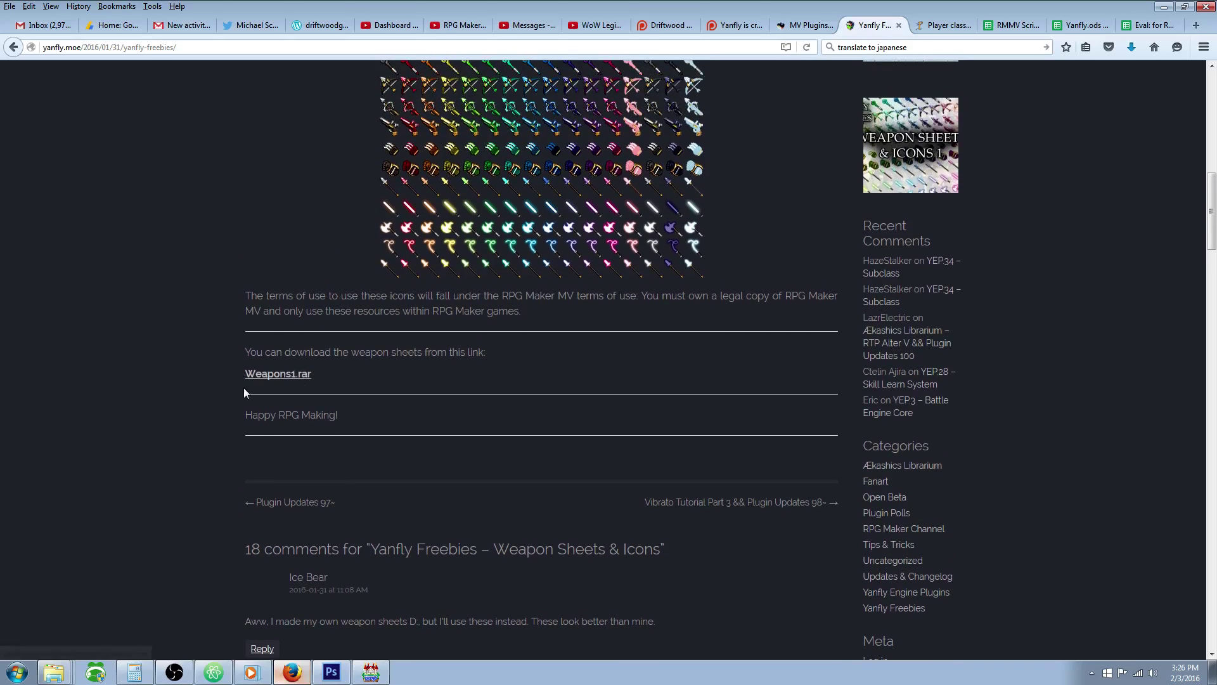
right_click(284, 379)
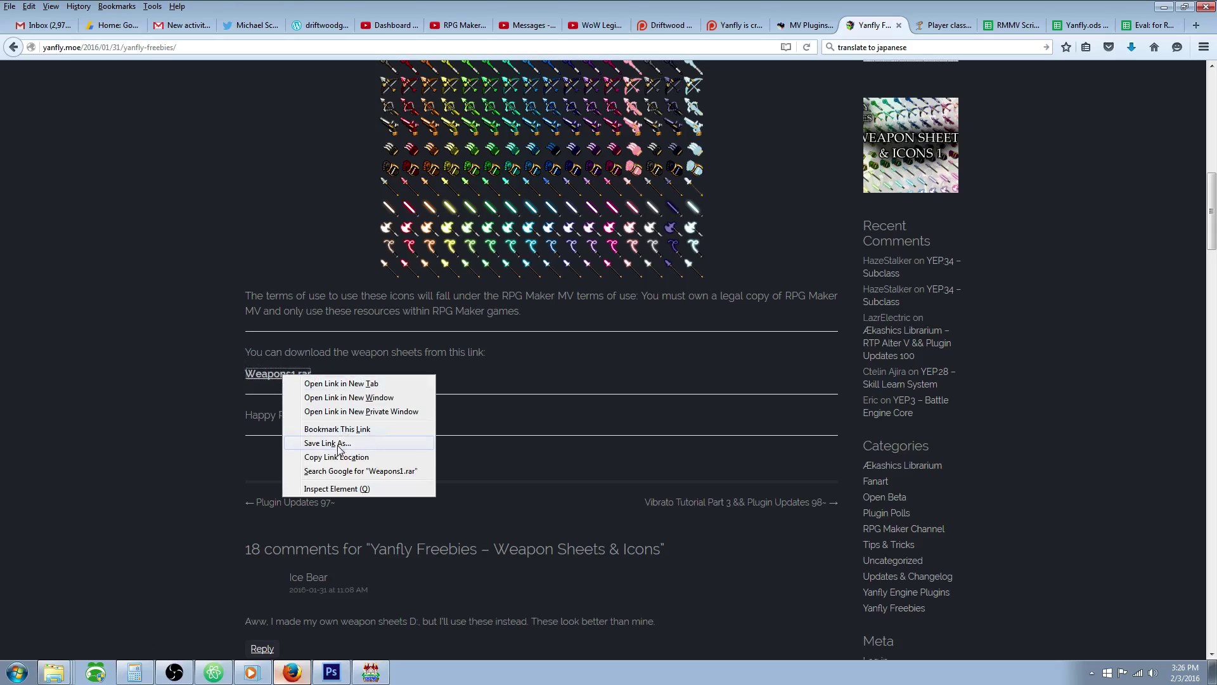
click(221, 415)
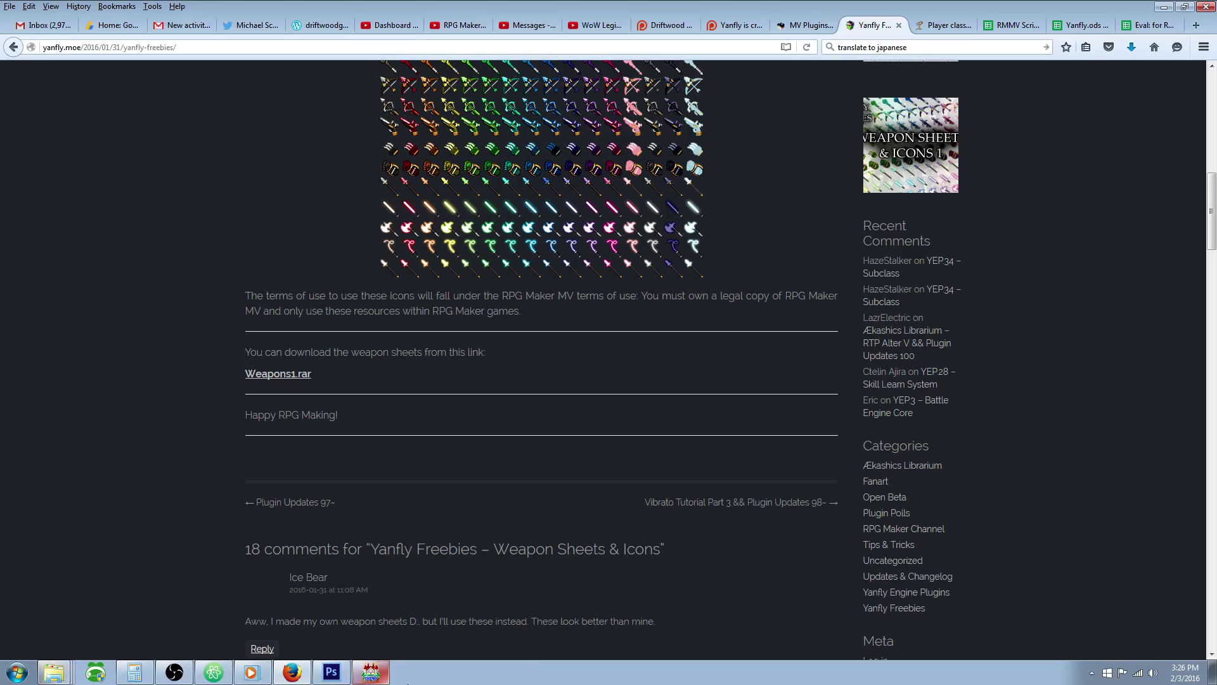
- Switch back to RPG Maker MV, check the plugin's Image Filepath, and confirm the plugin settings and Plugin Manager
click(384, 678)
click(595, 357)
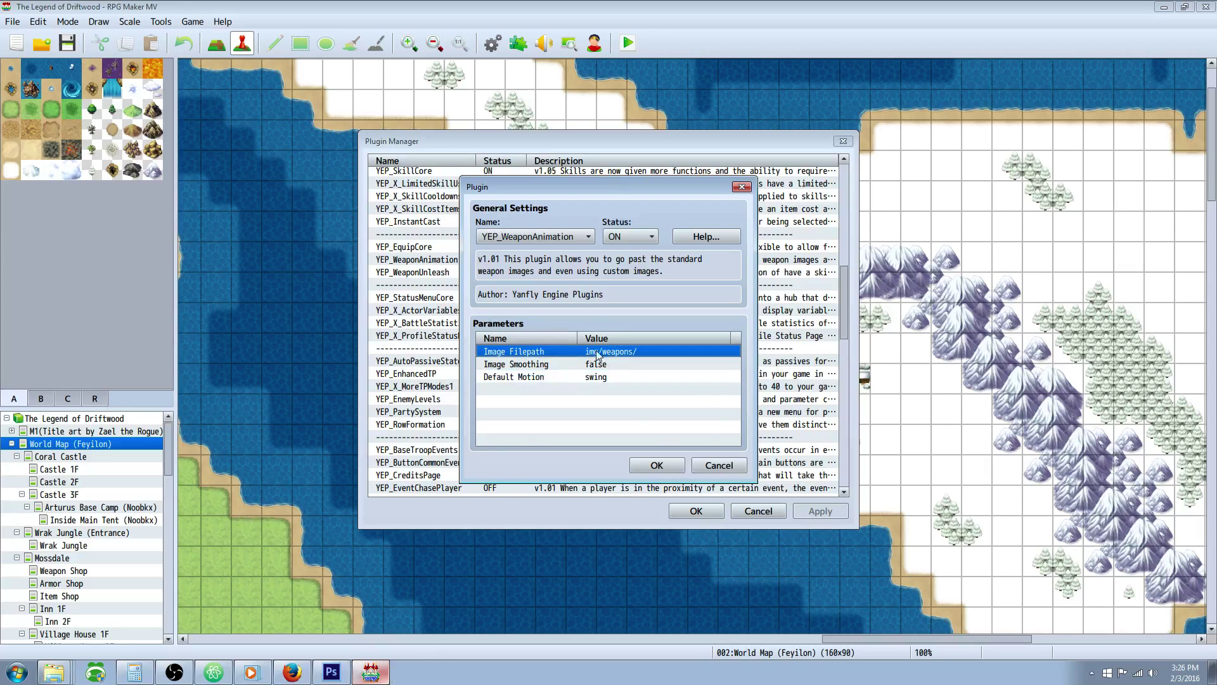
click(657, 466)
click(679, 510)
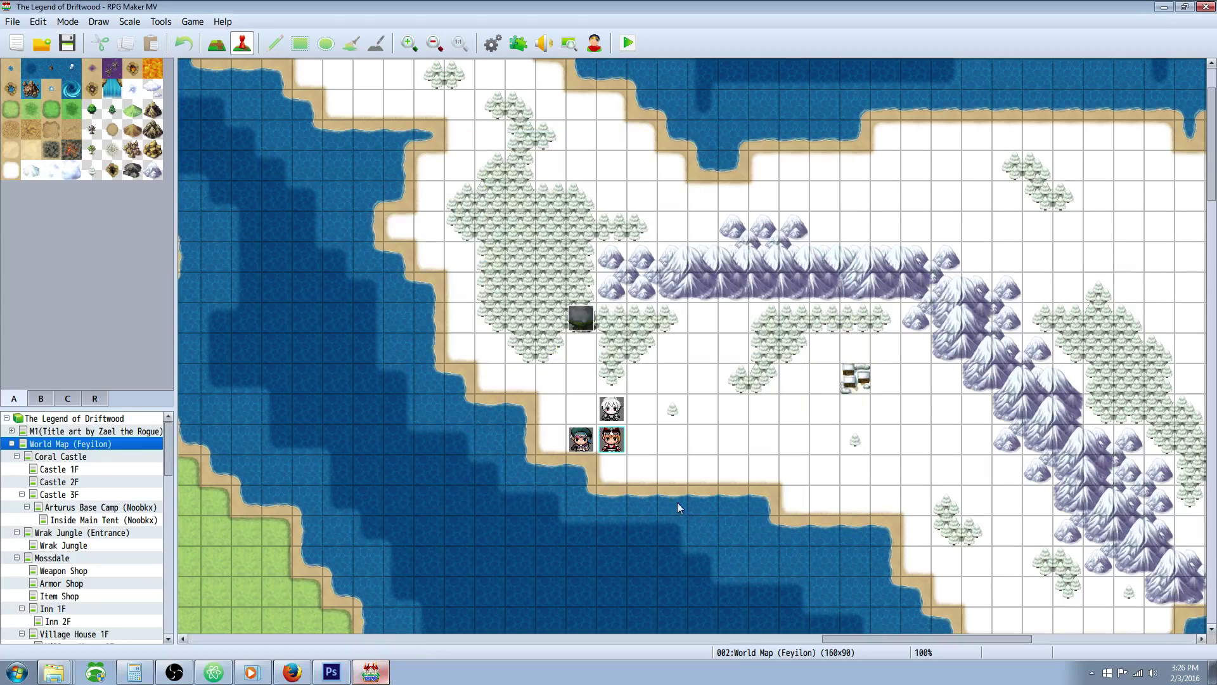
- Open the project's img/weapons folder and browse the weapon sheet images, from the axes down to the bows
click(193, 24)
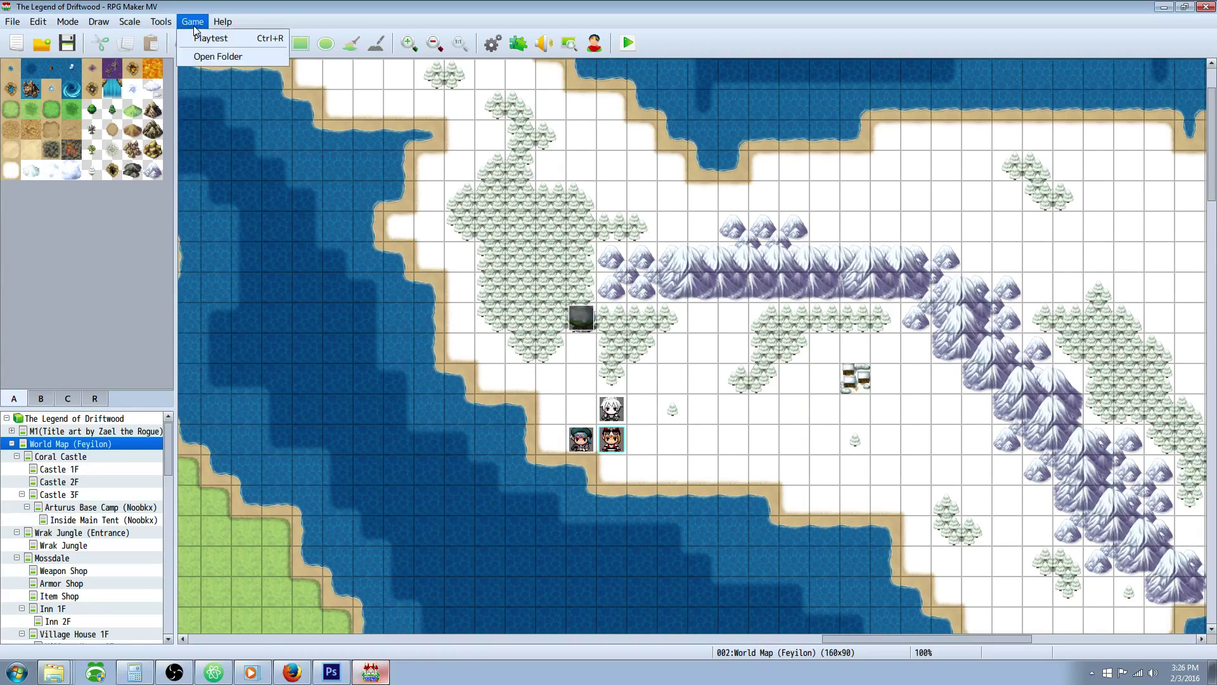
click(204, 55)
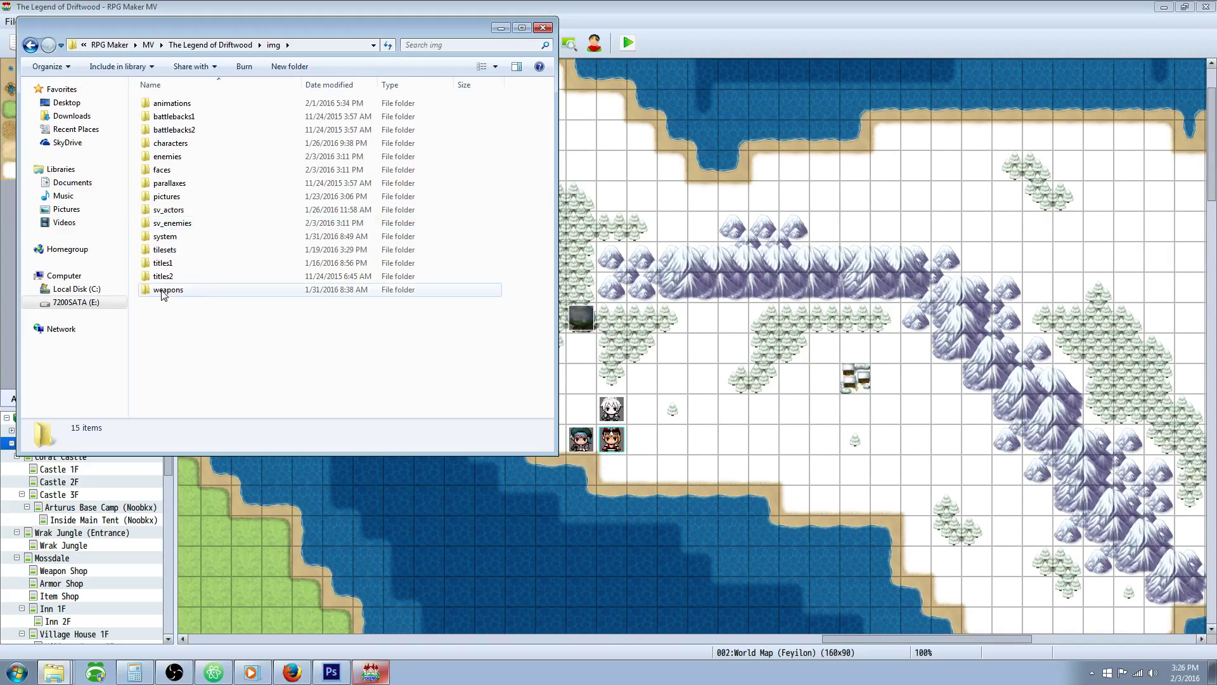
double_click(180, 291)
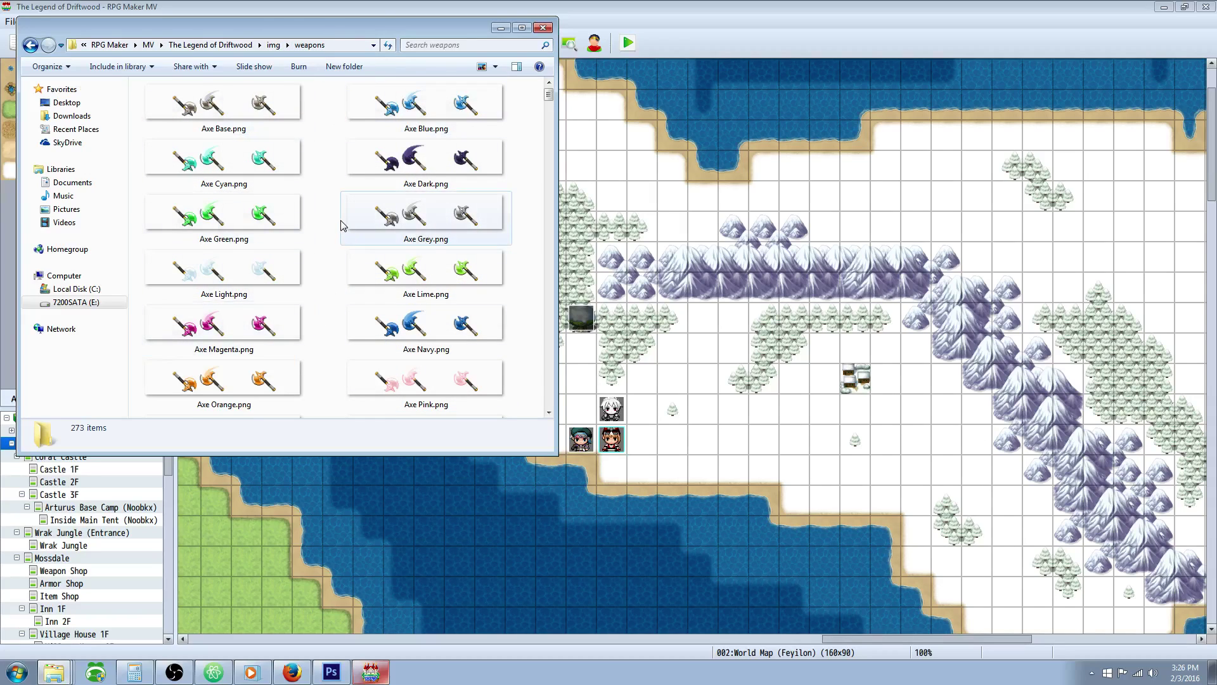
scroll(340, 227, down, 10)
scroll(340, 226, down, 20)
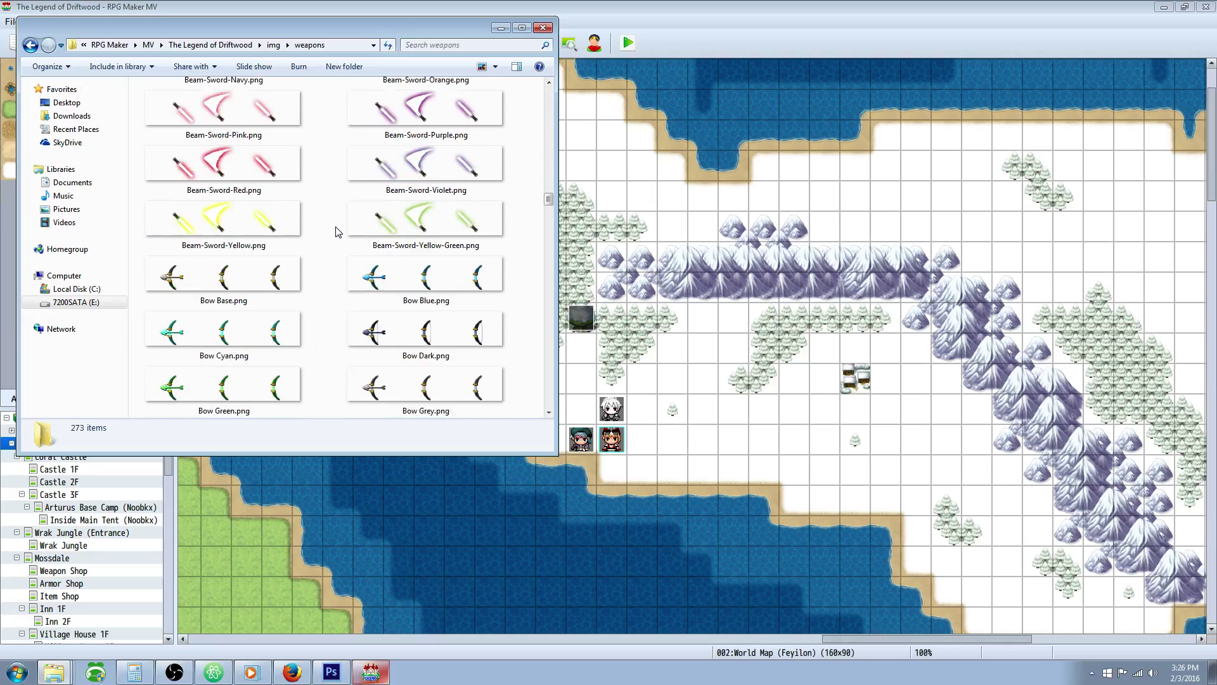
- Browse more of the weapon sheet images in the weapons folder, then minimize the folder window
scroll(336, 231, down, 5)
scroll(331, 236, up, 20)
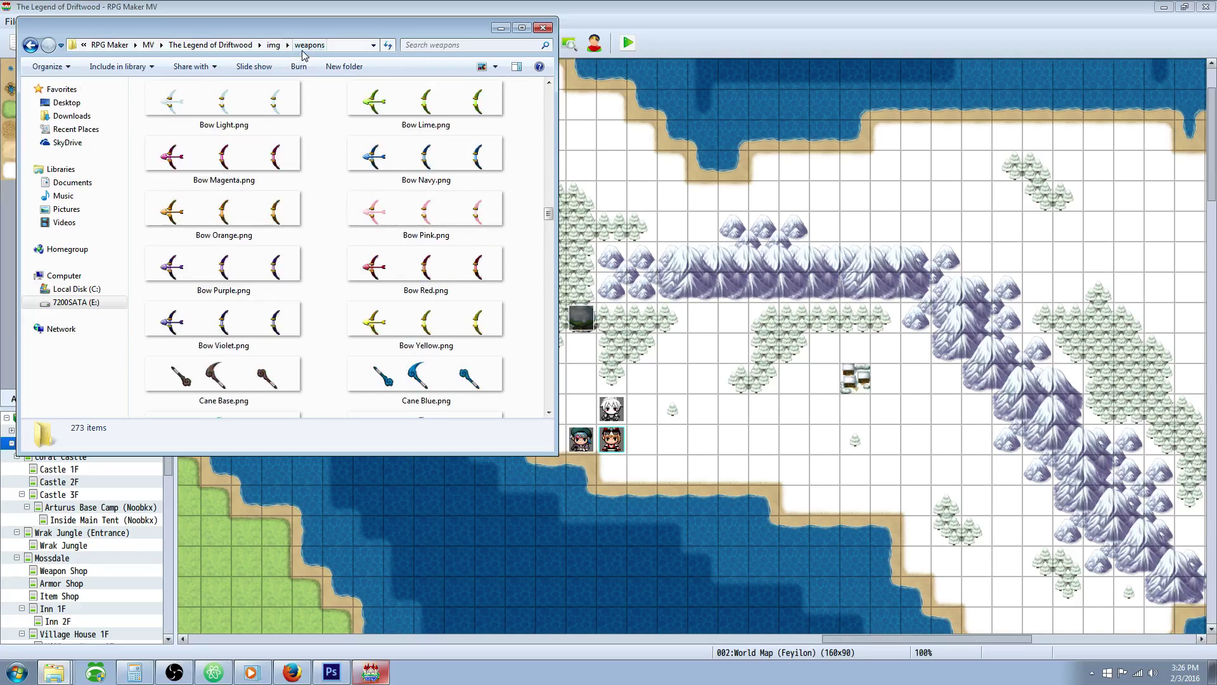
scroll(309, 51, down, 5)
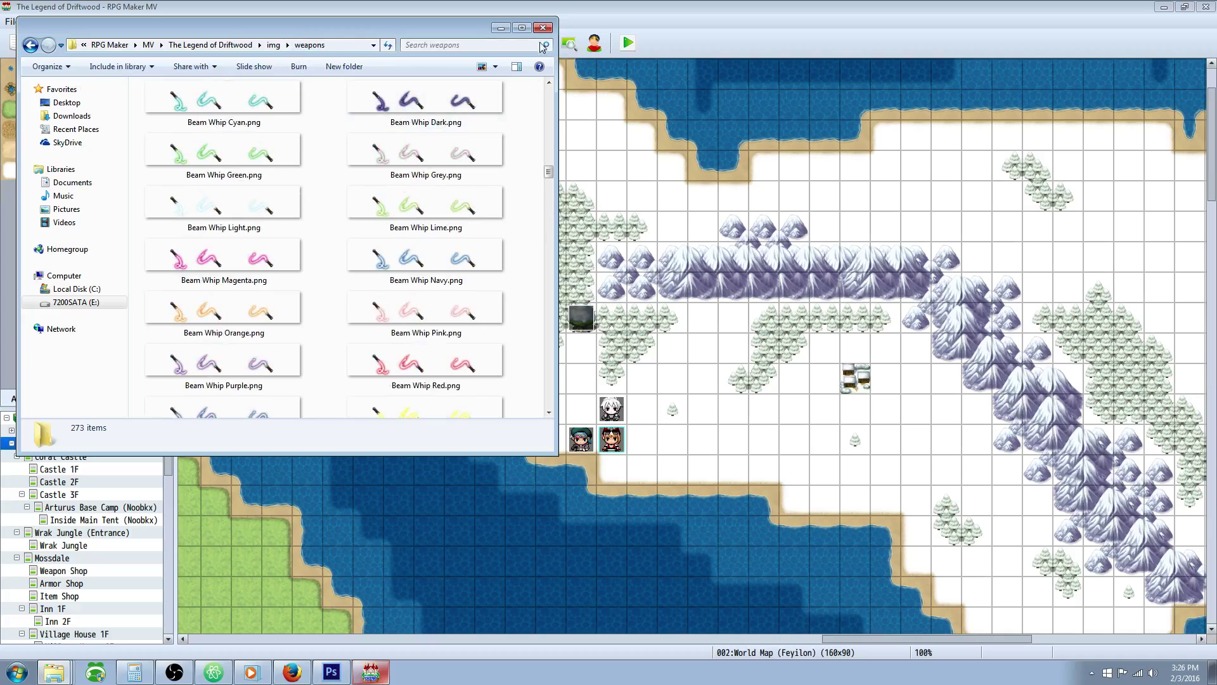
click(501, 29)
- Open the YEP_WeaponAnimation plugin in the Plugin Manager, check its Image Filepath parameter, and confirm the plugin settings
click(518, 43)
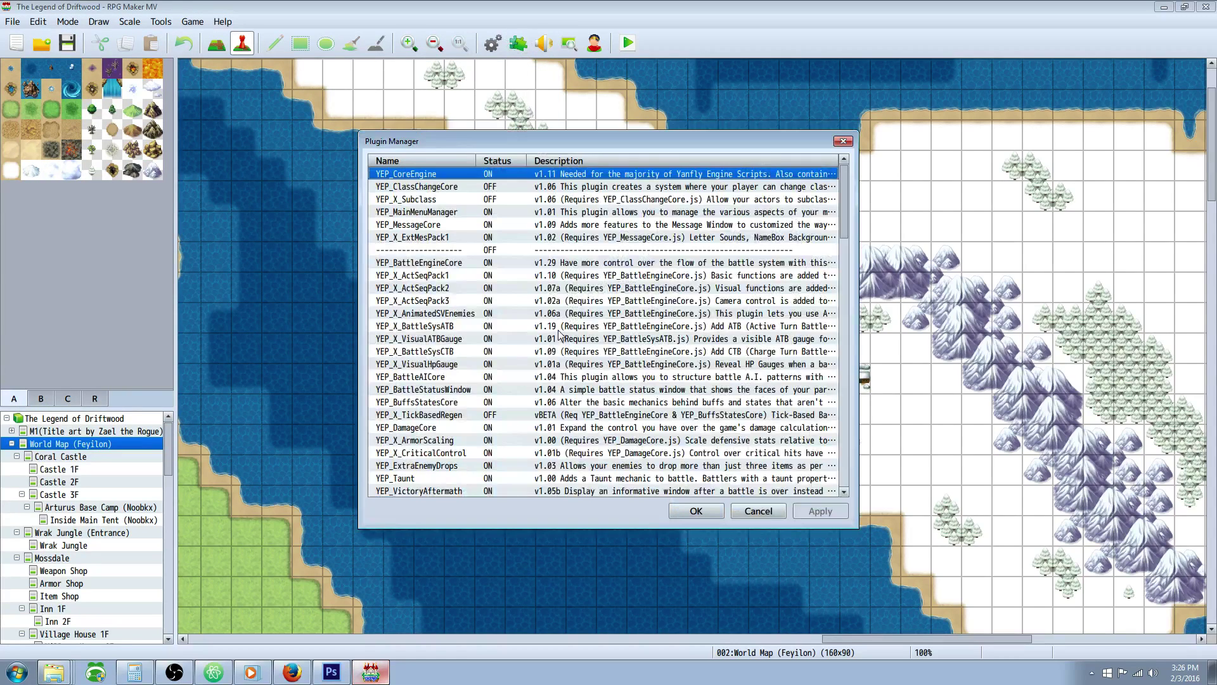
scroll(791, 306, down, 3)
scroll(791, 306, down, 8)
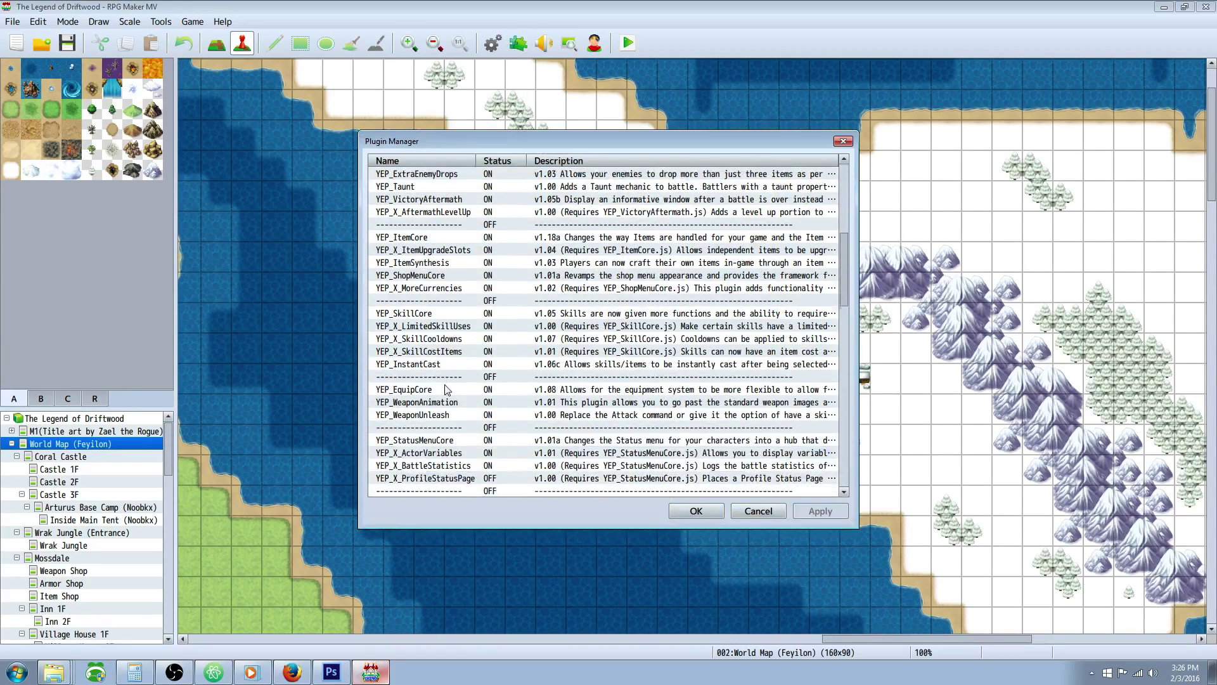
click(437, 391)
double_click(438, 391)
double_click(609, 358)
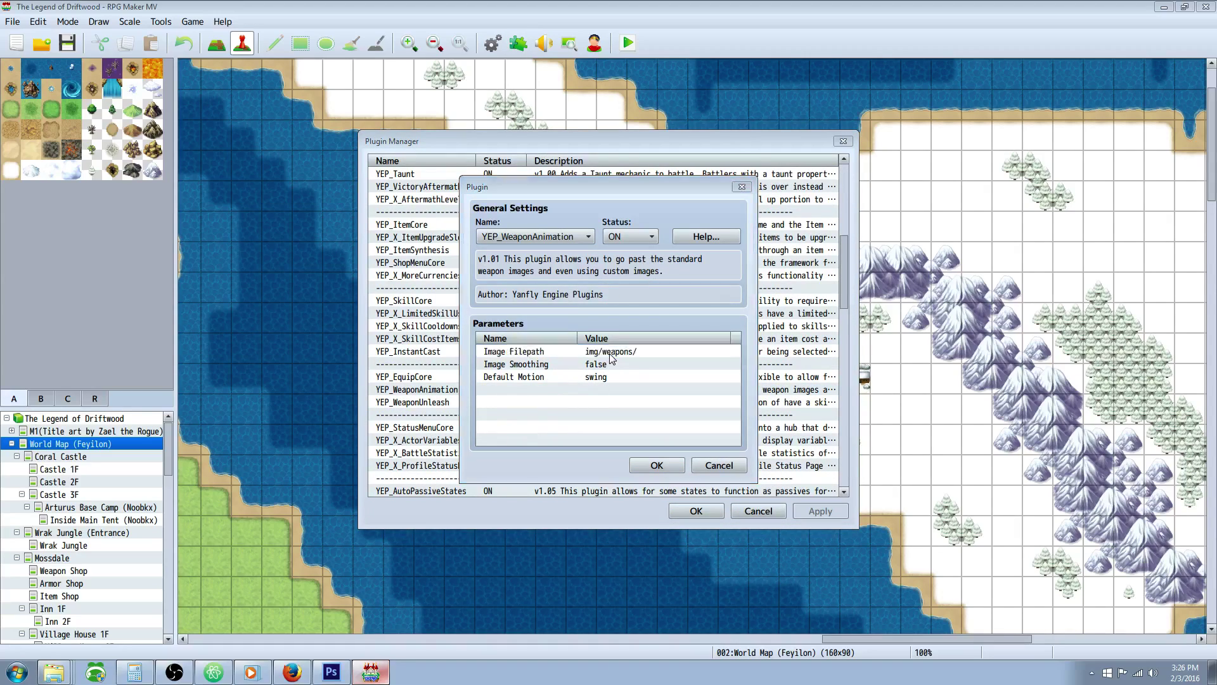
click(570, 314)
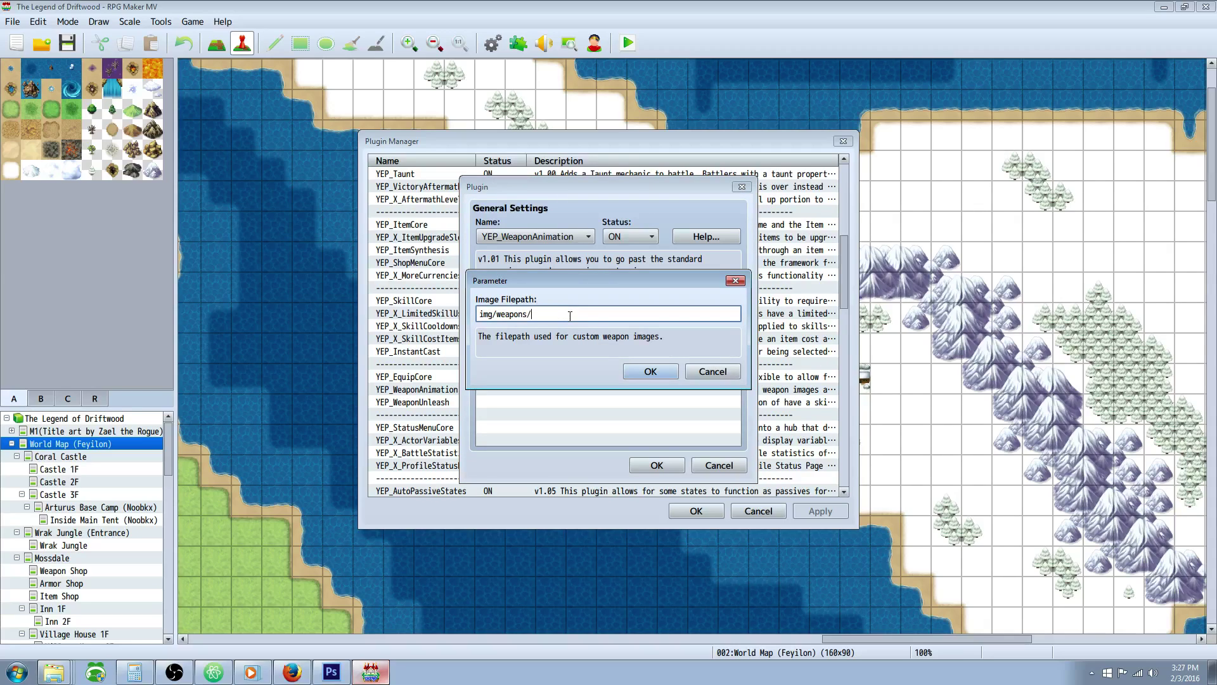
click(649, 373)
click(656, 466)
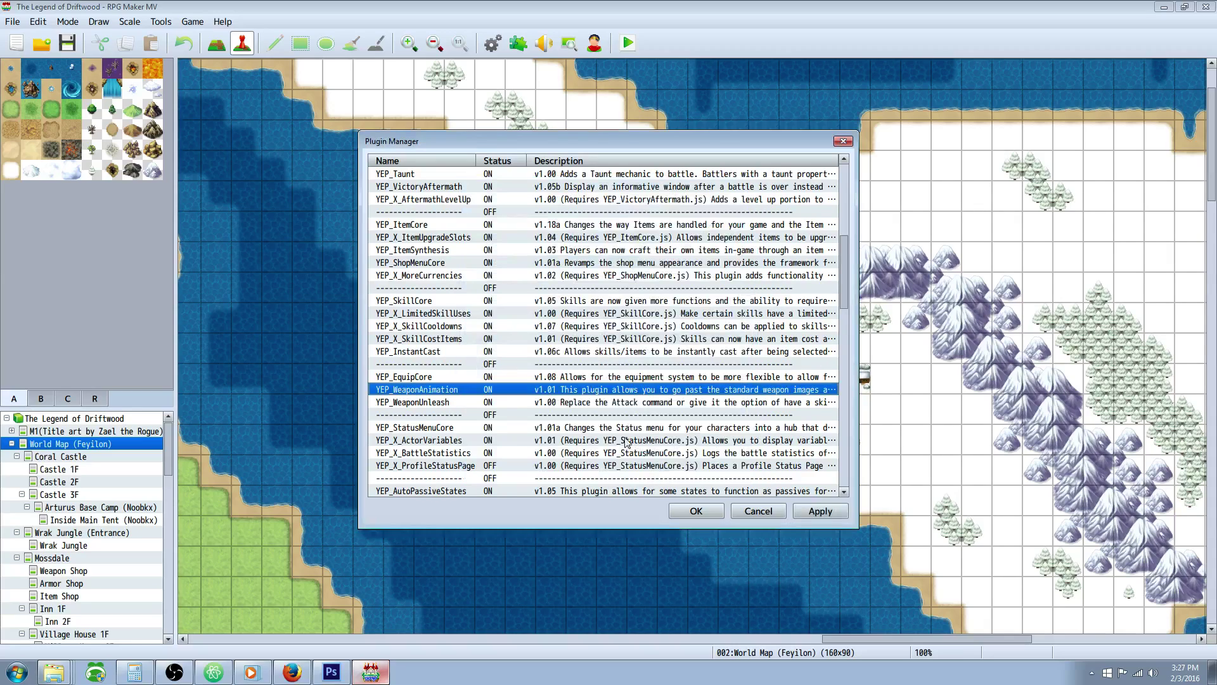
- Open the YEP_WeaponAnimation help text and read how the <Weapon Image: x> notetag selects images from the weapon sheets
double_click(574, 393)
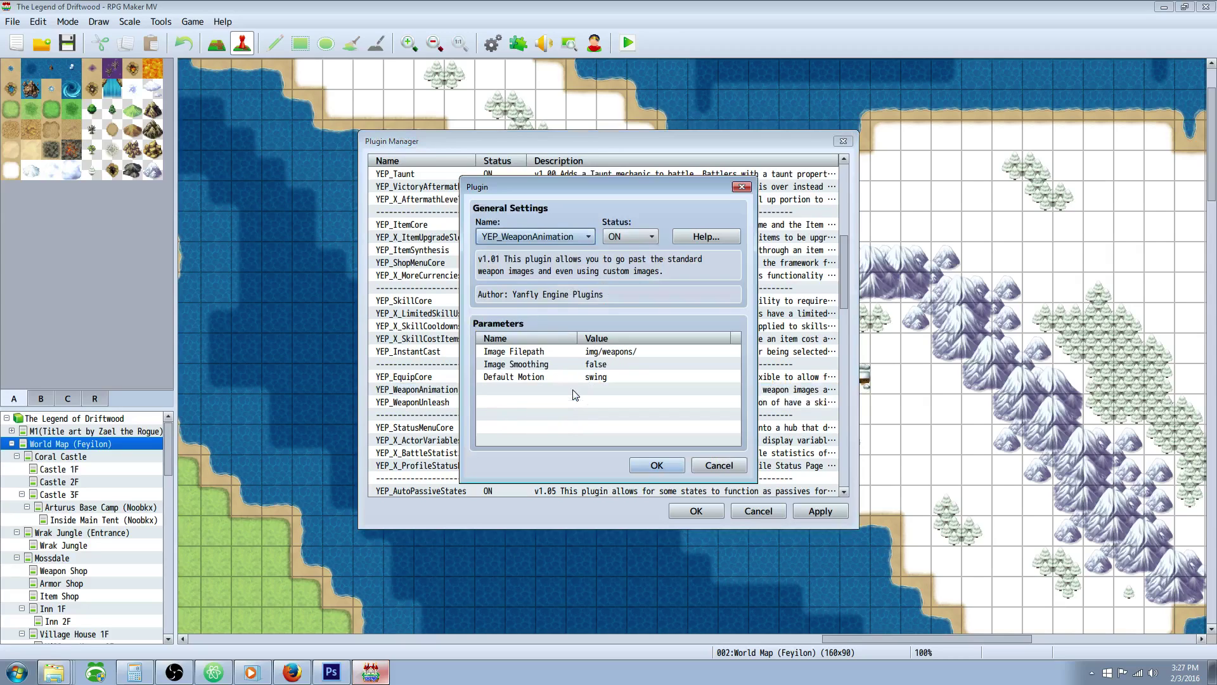
click(687, 242)
scroll(584, 324, down, 1)
scroll(583, 324, down, 2)
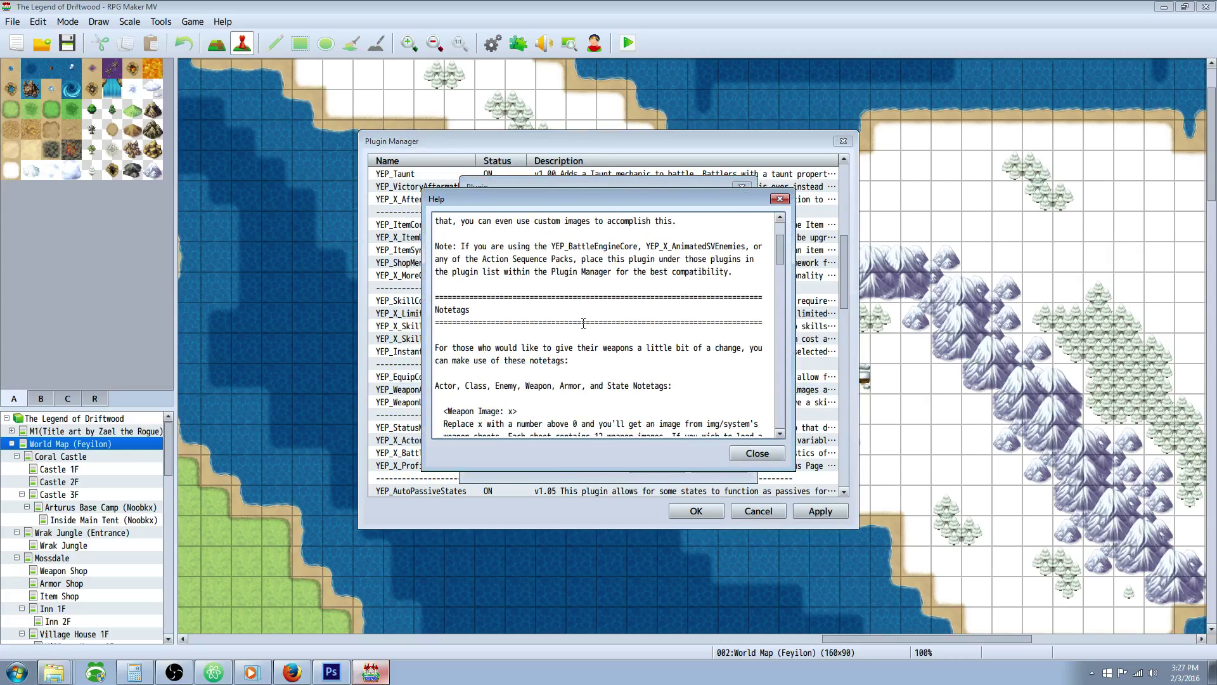
scroll(653, 321, down, 3)
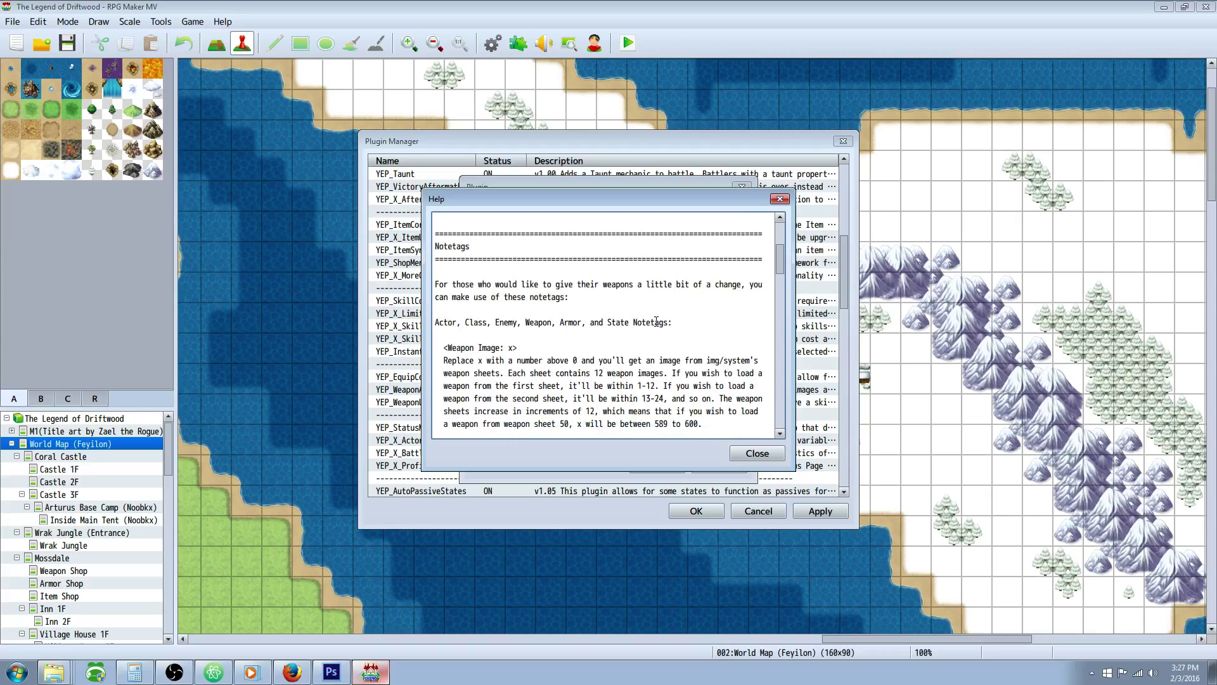
scroll(647, 315, up, 2)
scroll(643, 312, down, 1)
scroll(642, 317, down, 1)
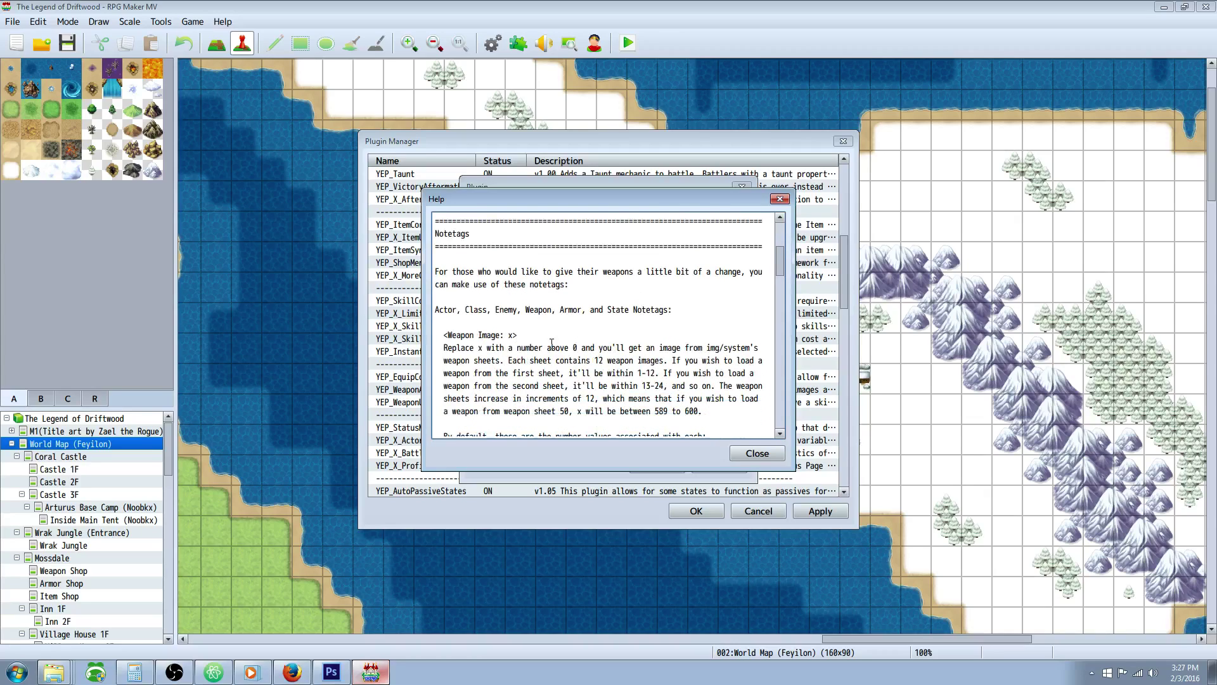
drag(518, 334, 427, 338)
scroll(505, 342, down, 4)
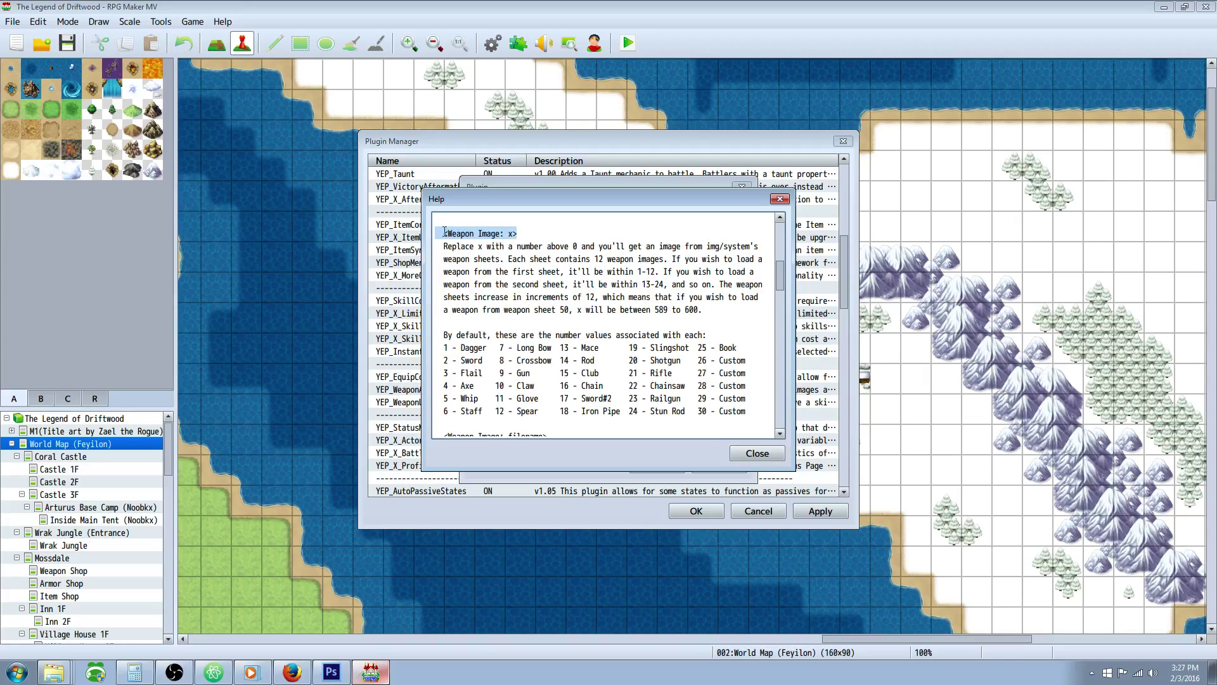
- Examine which objects accept the <Weapon Image: x> notetag and the default numbers assigned to weapons such as Dagger and Sword
drag(444, 232, 507, 227)
drag(456, 362, 442, 364)
drag(506, 235, 444, 232)
scroll(531, 267, up, 1)
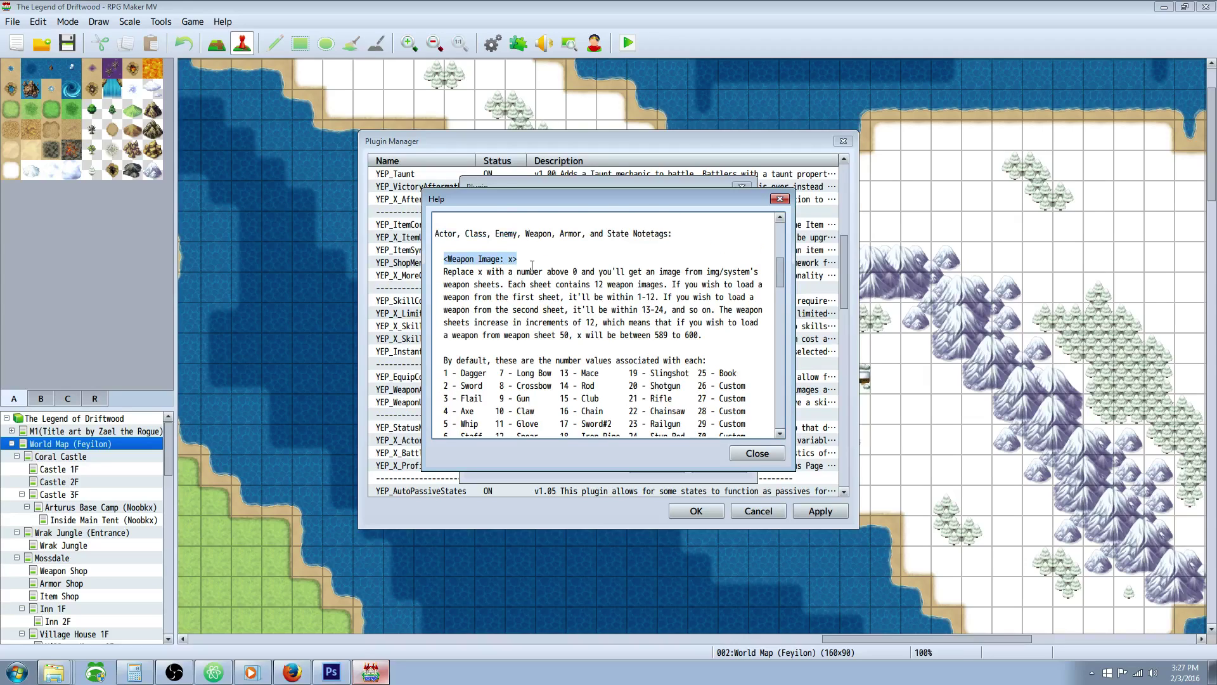
double_click(539, 234)
click(476, 367)
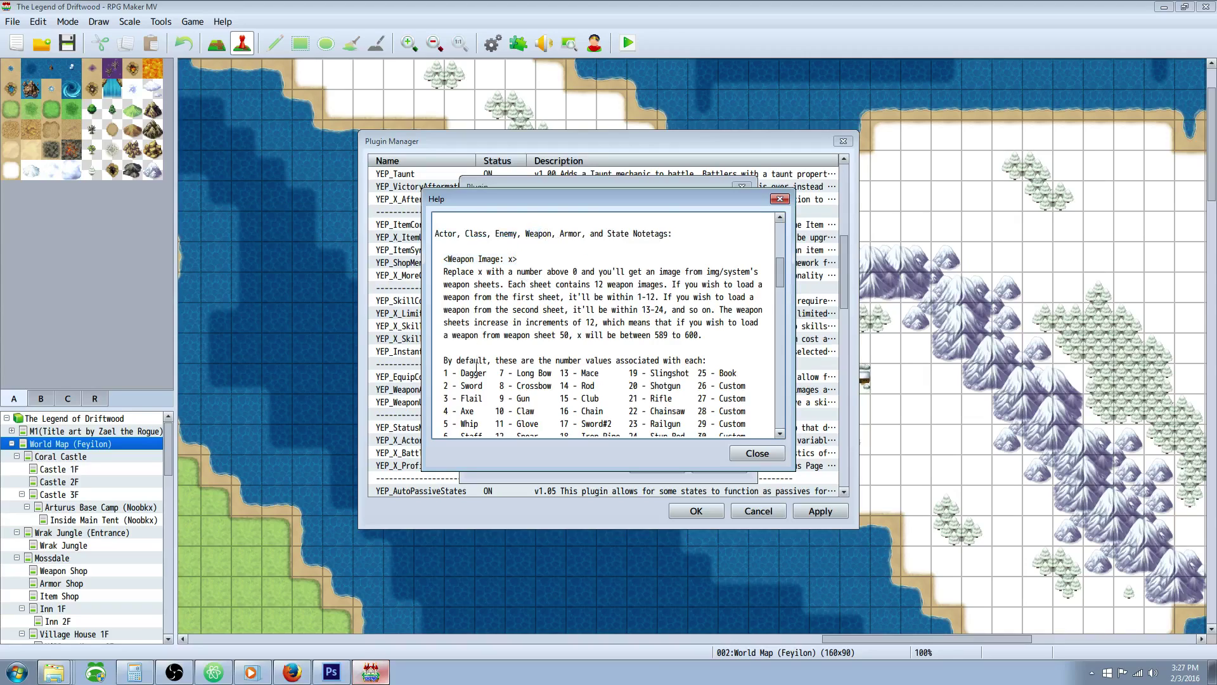
drag(484, 387, 452, 386)
scroll(587, 353, down, 4)
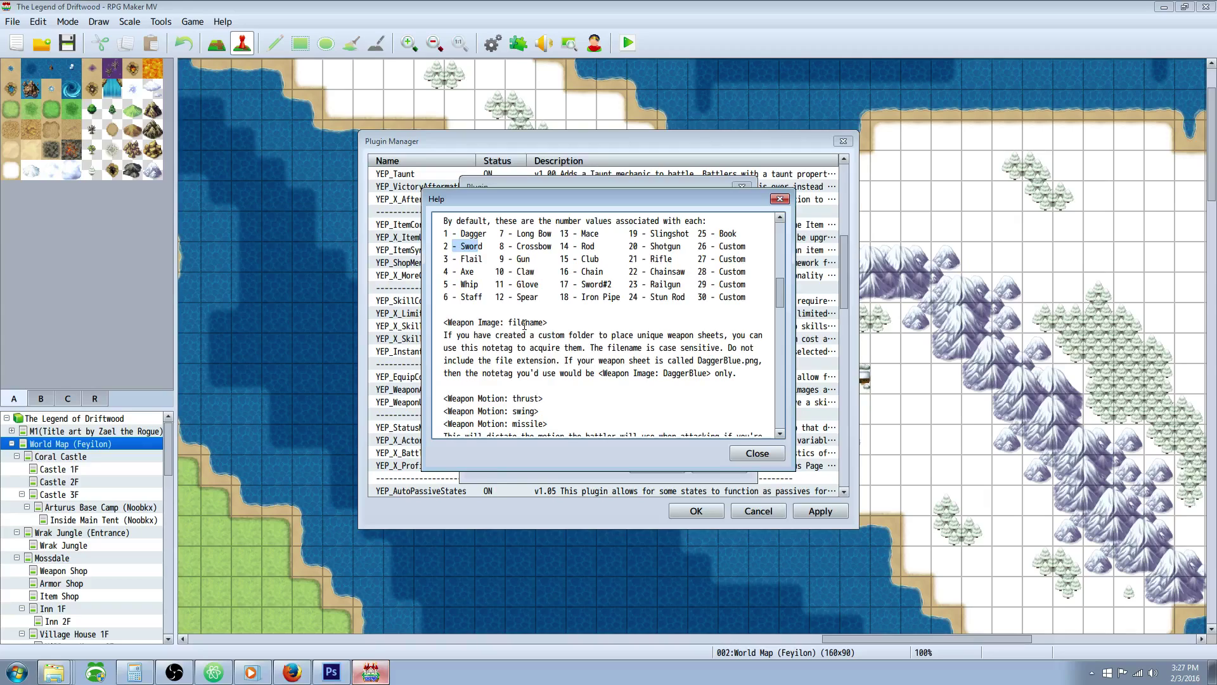
- Read the <Weapon Image: filename> notetag explanation, then close the help and confirm the plugin settings and Plugin Manager
drag(515, 321, 446, 306)
click(504, 318)
scroll(539, 331, down, 1)
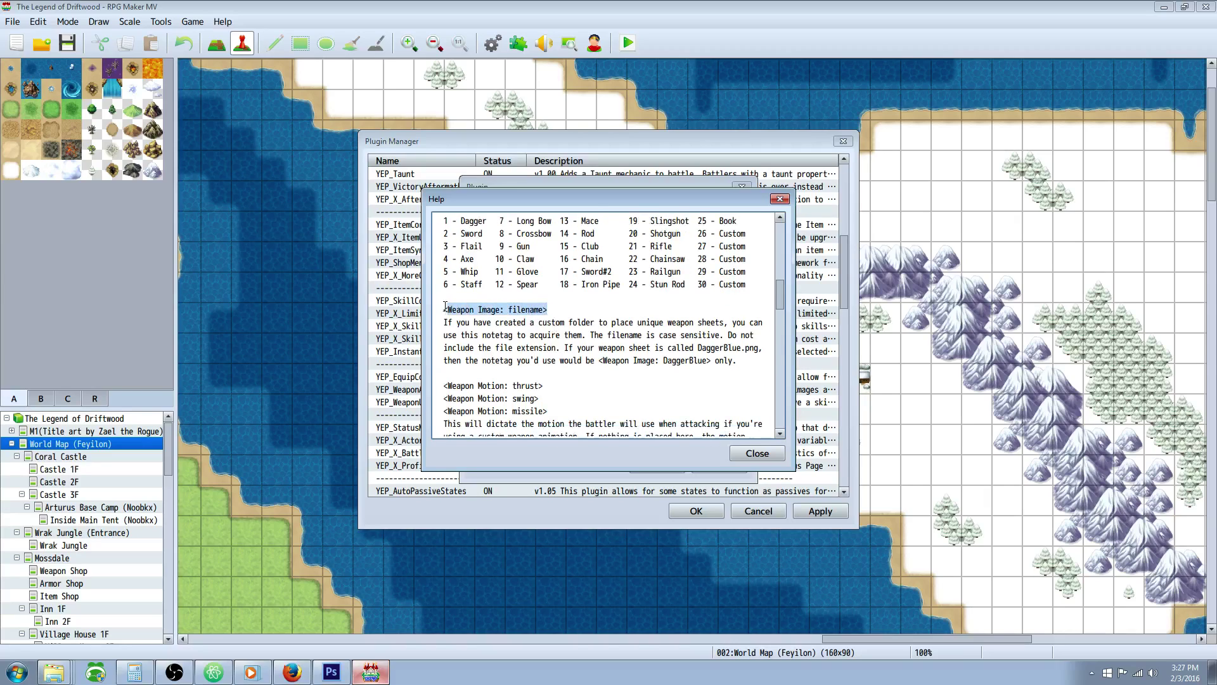
click(757, 452)
click(657, 470)
click(696, 511)
- Open the Capture Dagger weapon in the database and highlight the image name in its Weapon Image notetag
click(493, 44)
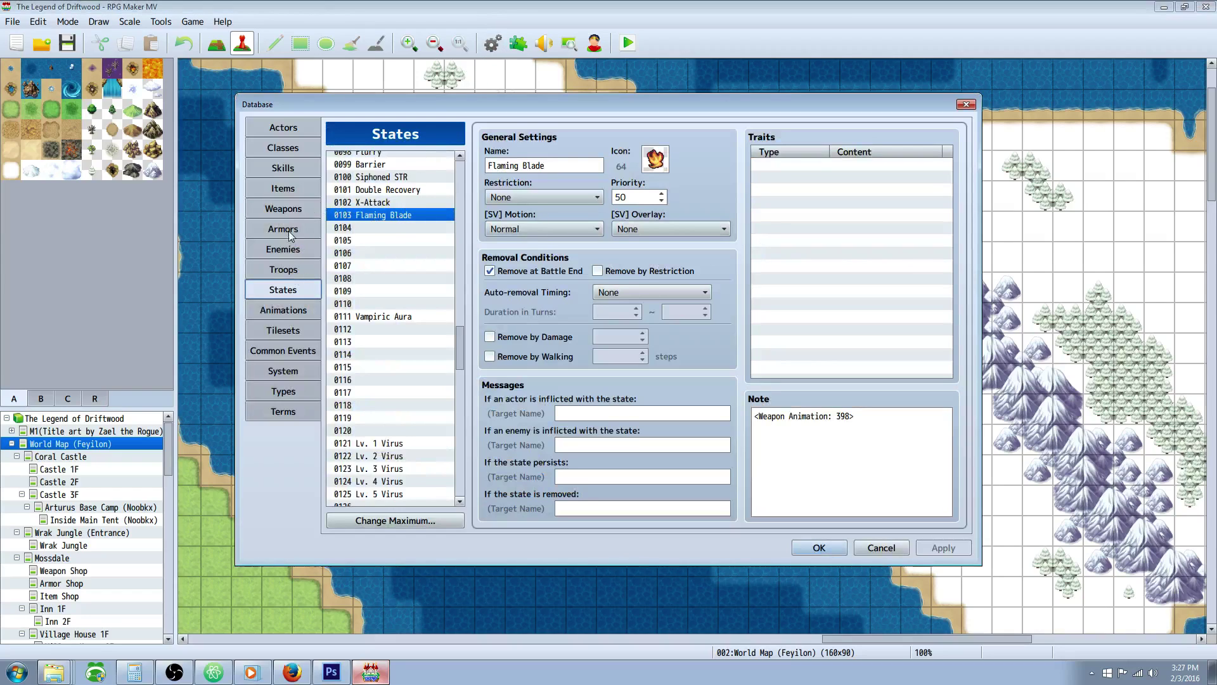
click(283, 208)
drag(461, 184, 458, 241)
click(392, 214)
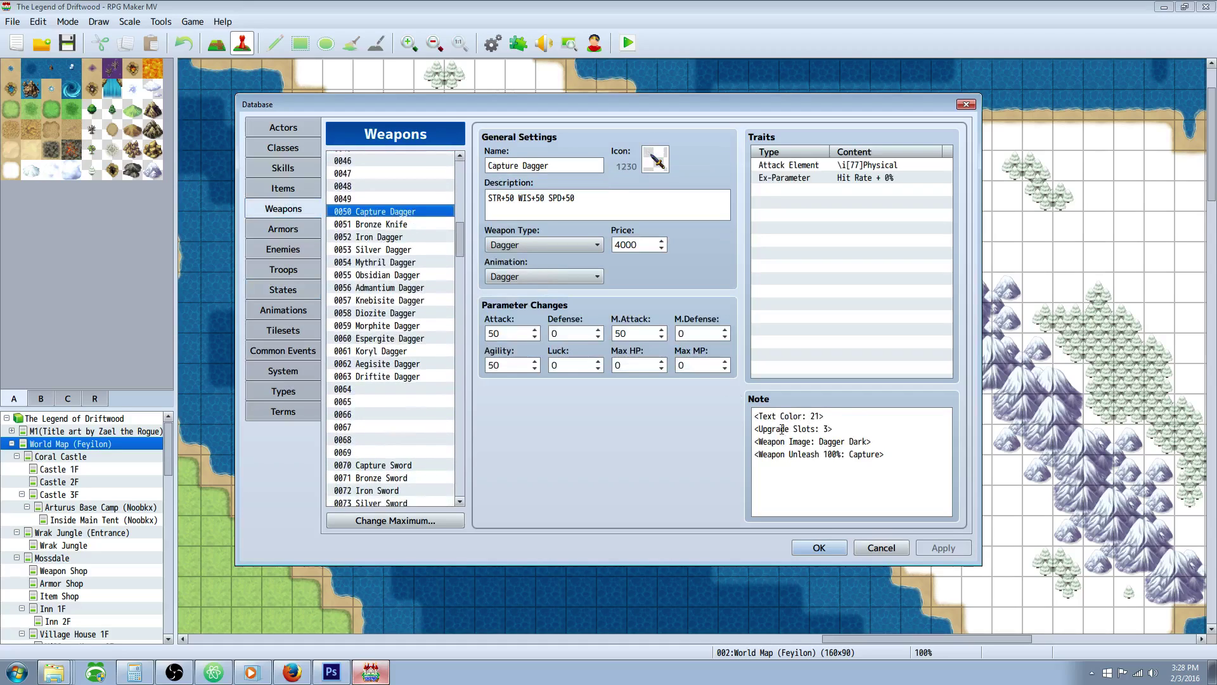
click(887, 459)
mouse_move(873, 441)
mouse_down()
mouse_move(760, 441)
mouse_move(857, 440)
mouse_up()
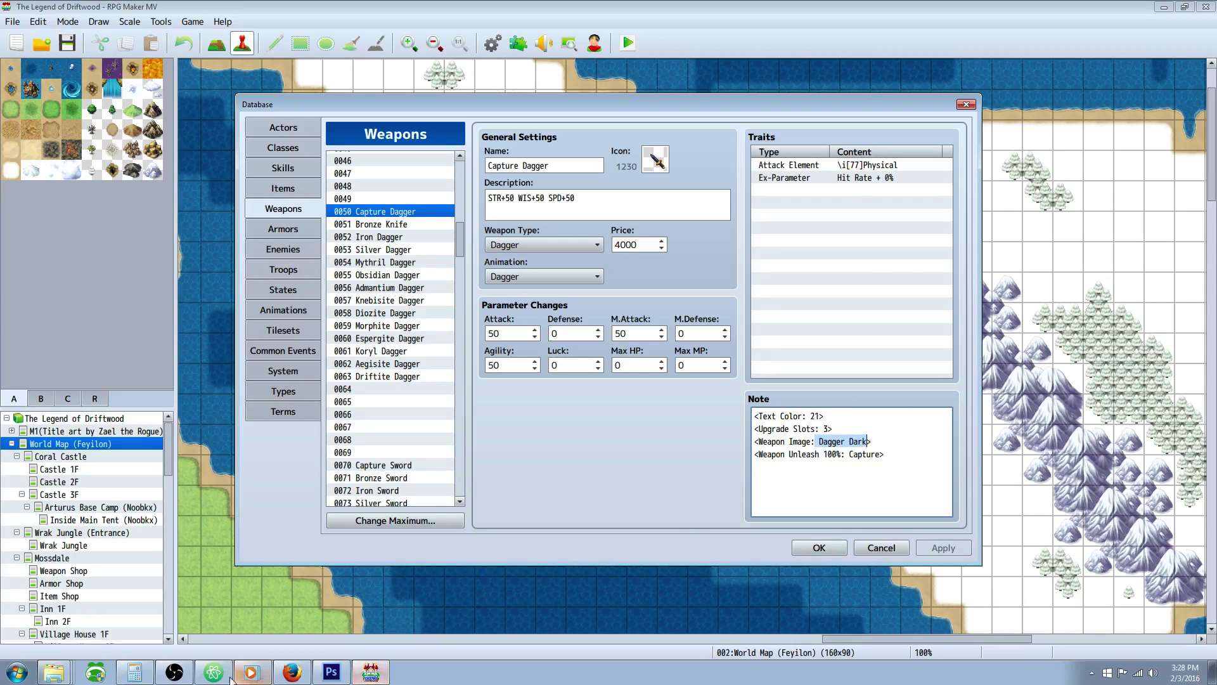
- Find Dagger Dark.png in the project's weapons folder and compare its file name with the Capture Dagger's Weapon Image notetag
click(54, 670)
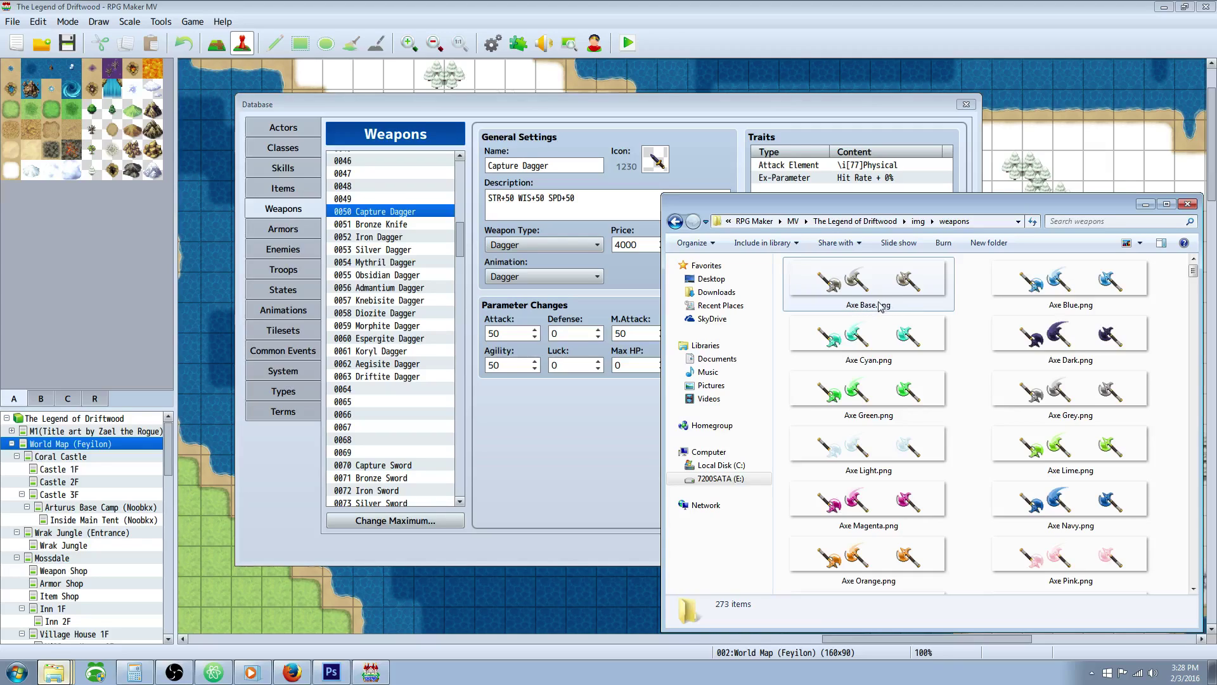
scroll(918, 342, down, 3)
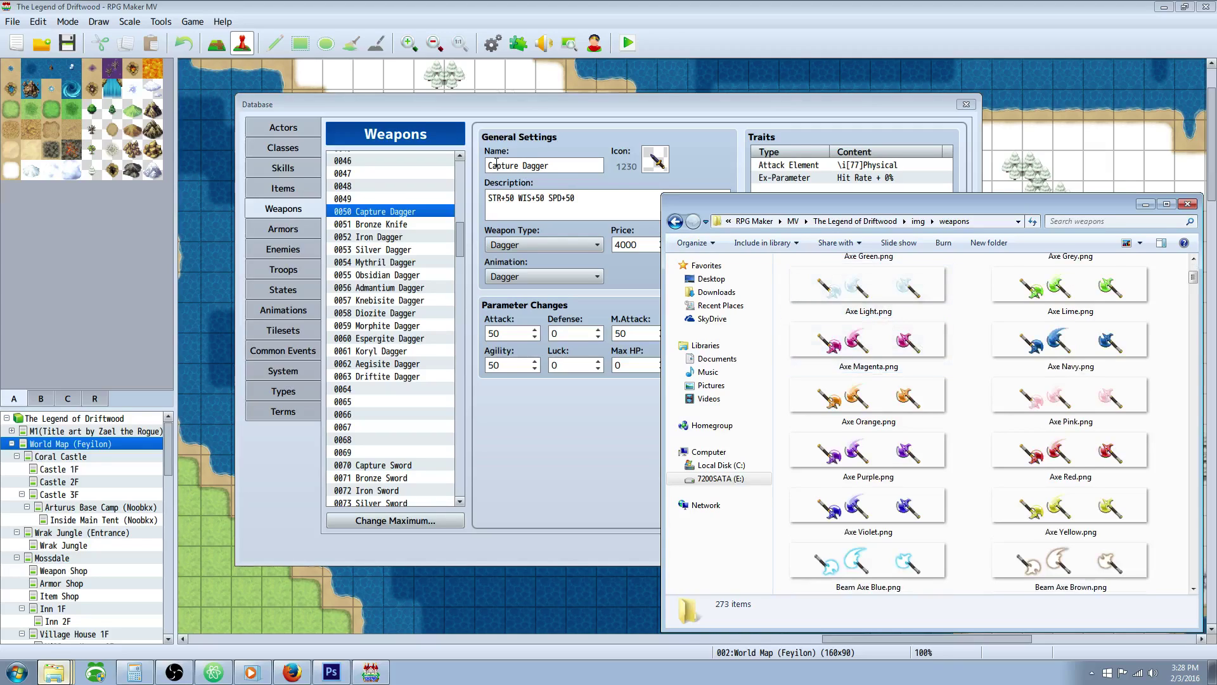
scroll(960, 403, down, 20)
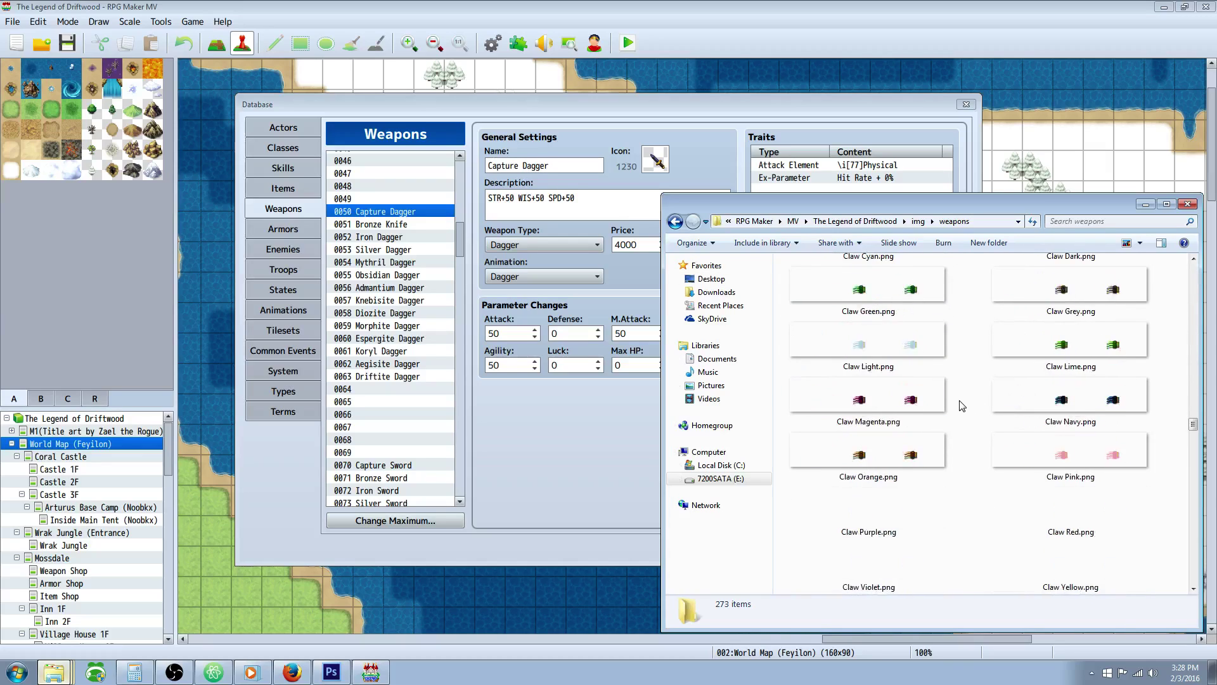
scroll(960, 403, up, 8)
scroll(913, 424, down, 5)
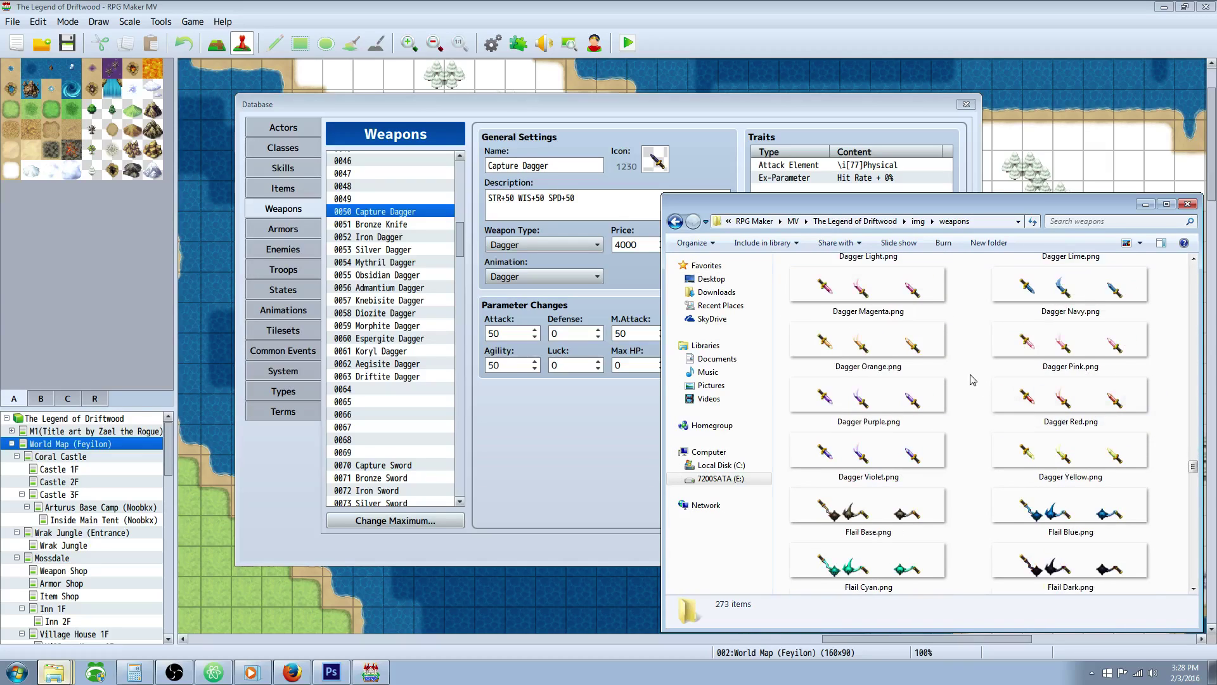
scroll(1021, 428, up, 6)
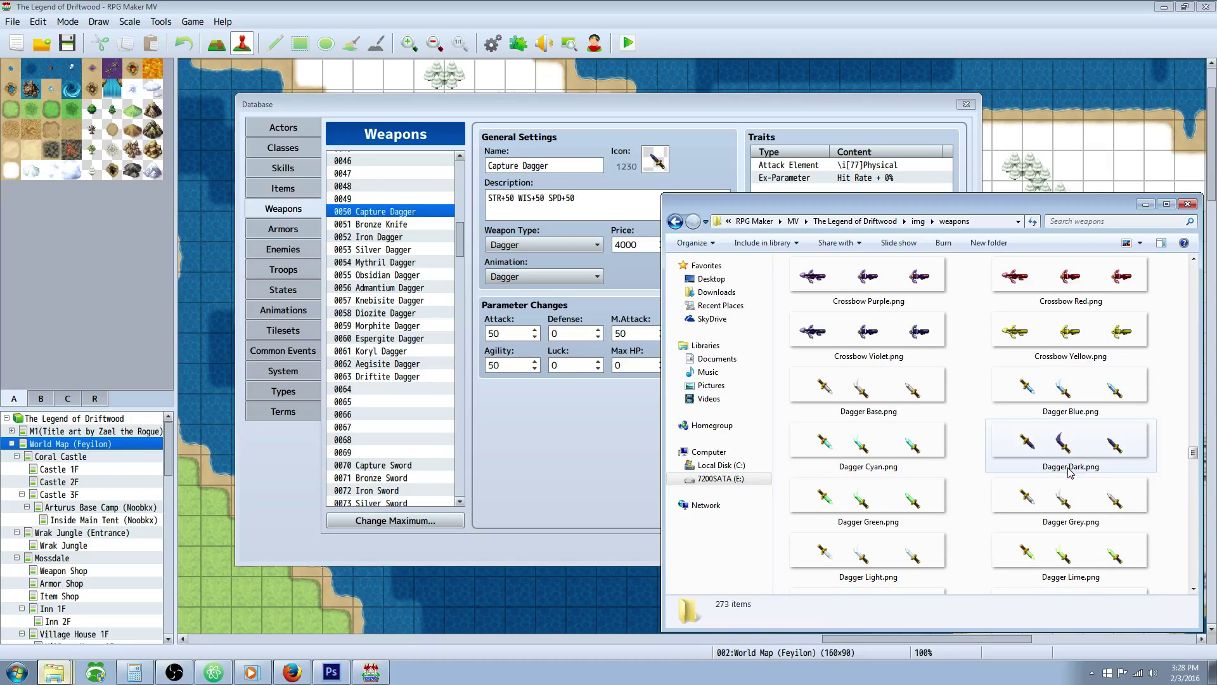
key(alt+Tab)
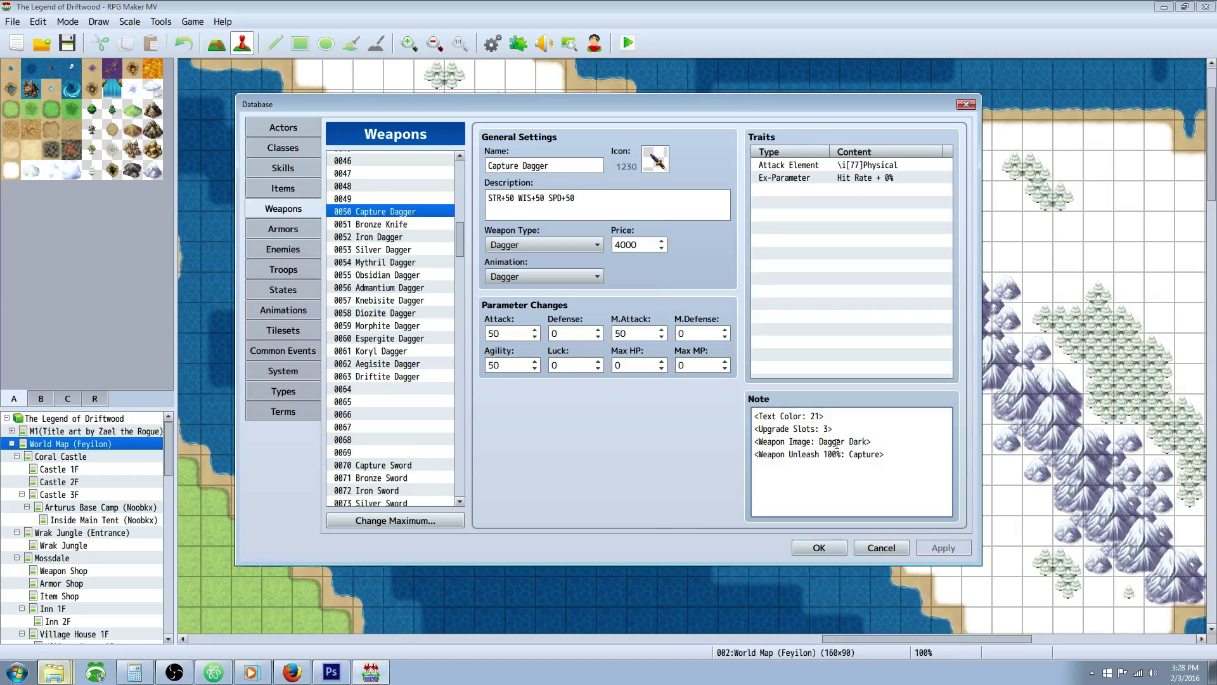
drag(819, 442, 865, 442)
click(793, 449)
- View the Flaming Blade animation, then examine the Weapon Animation number in the Flaming Blade state's note
click(284, 310)
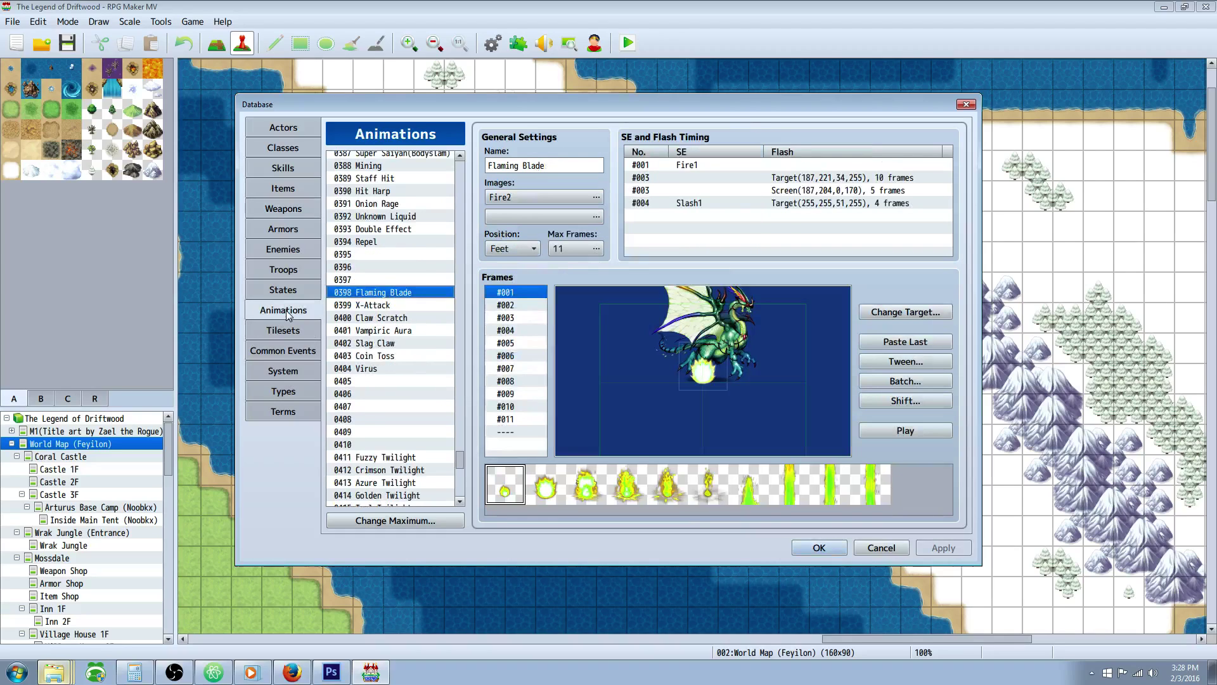
click(284, 290)
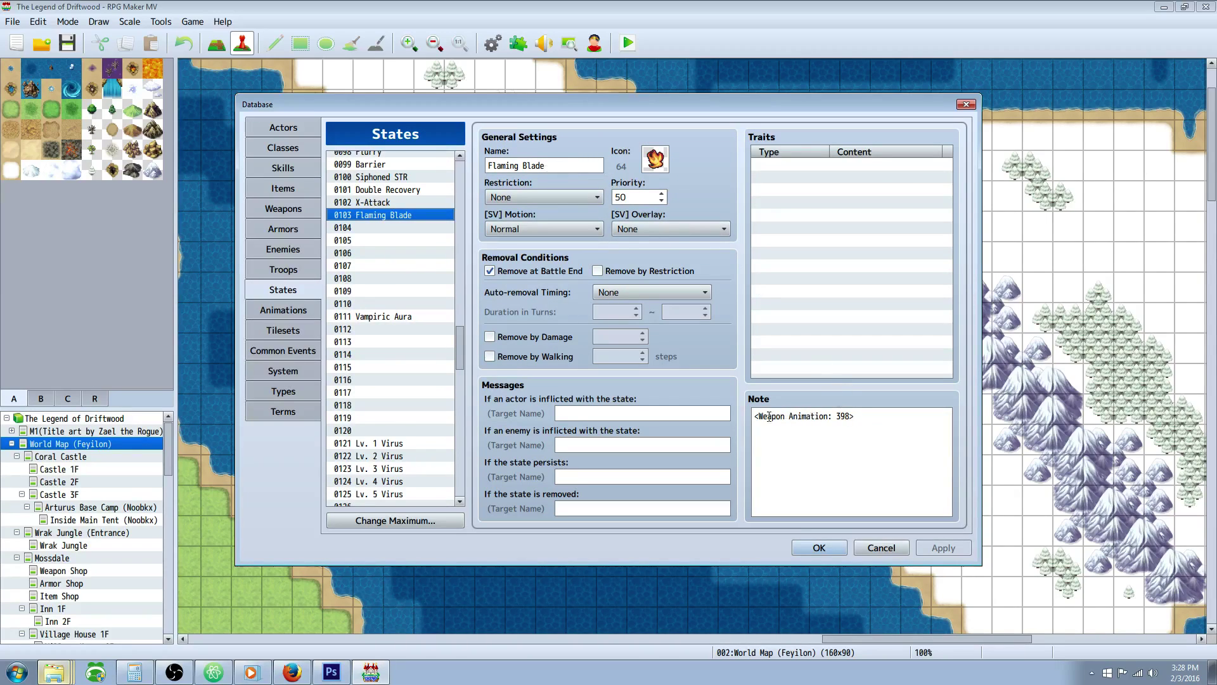
click(837, 419)
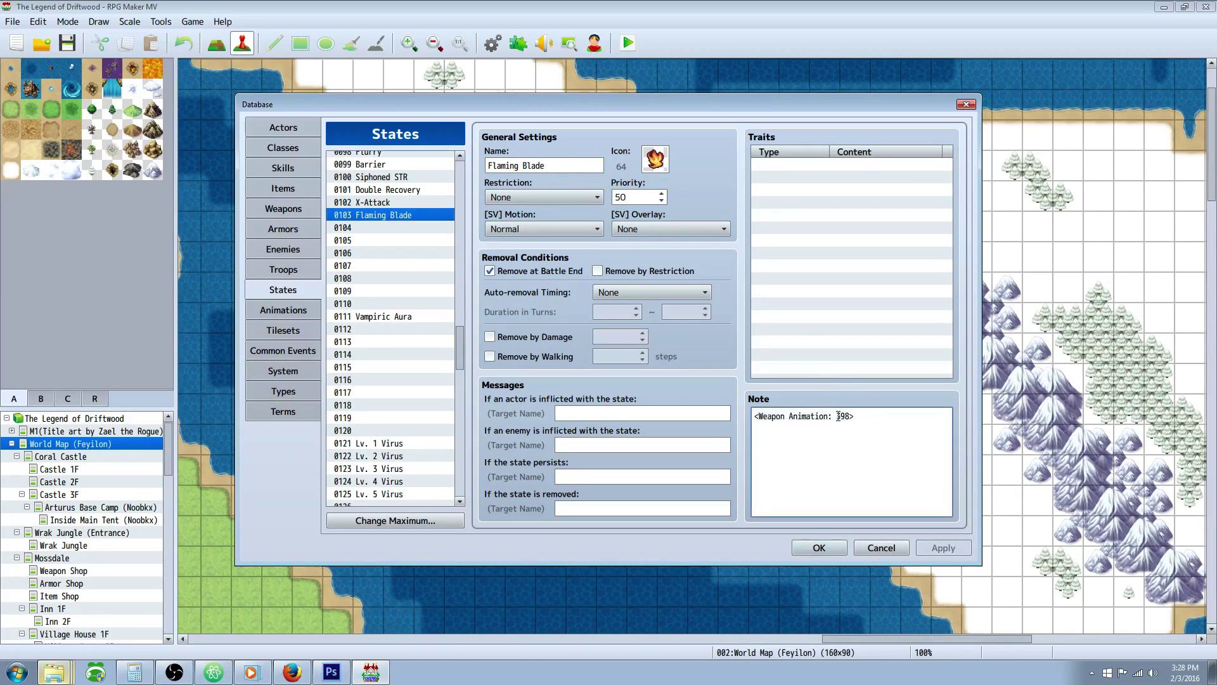
drag(838, 416, 851, 414)
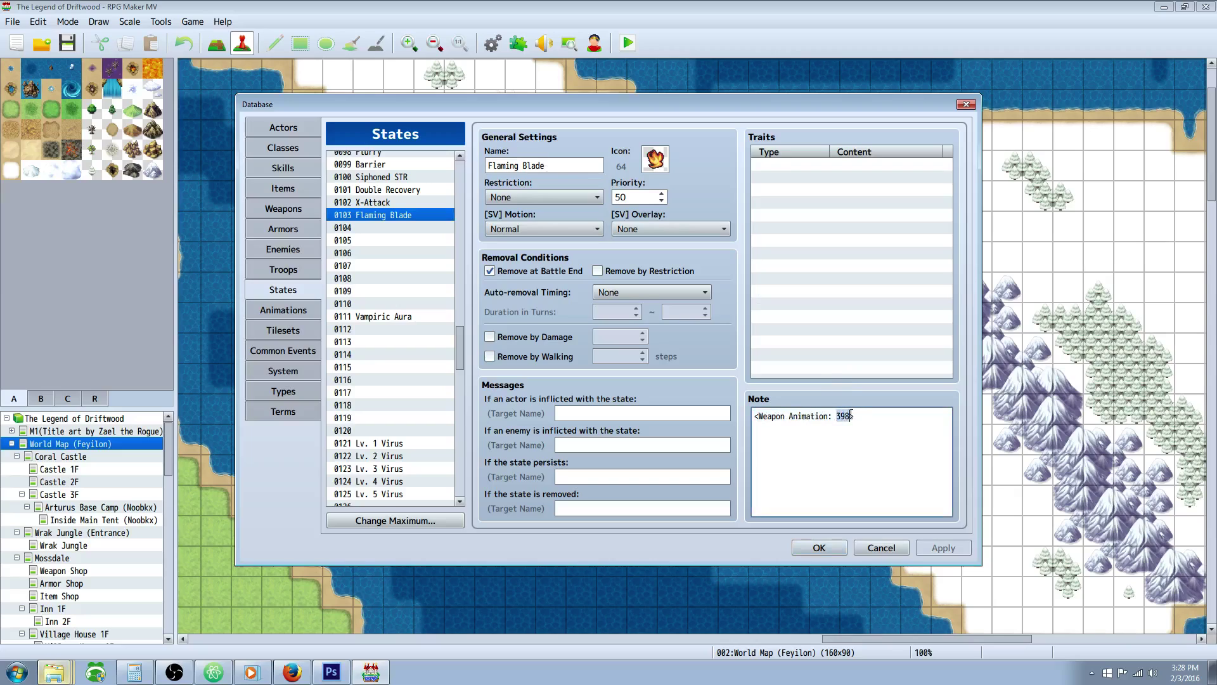
- Play the Flaming Blade animation, then return to the Flaming Blade state and highlight its whole Weapon Animation notetag
click(284, 309)
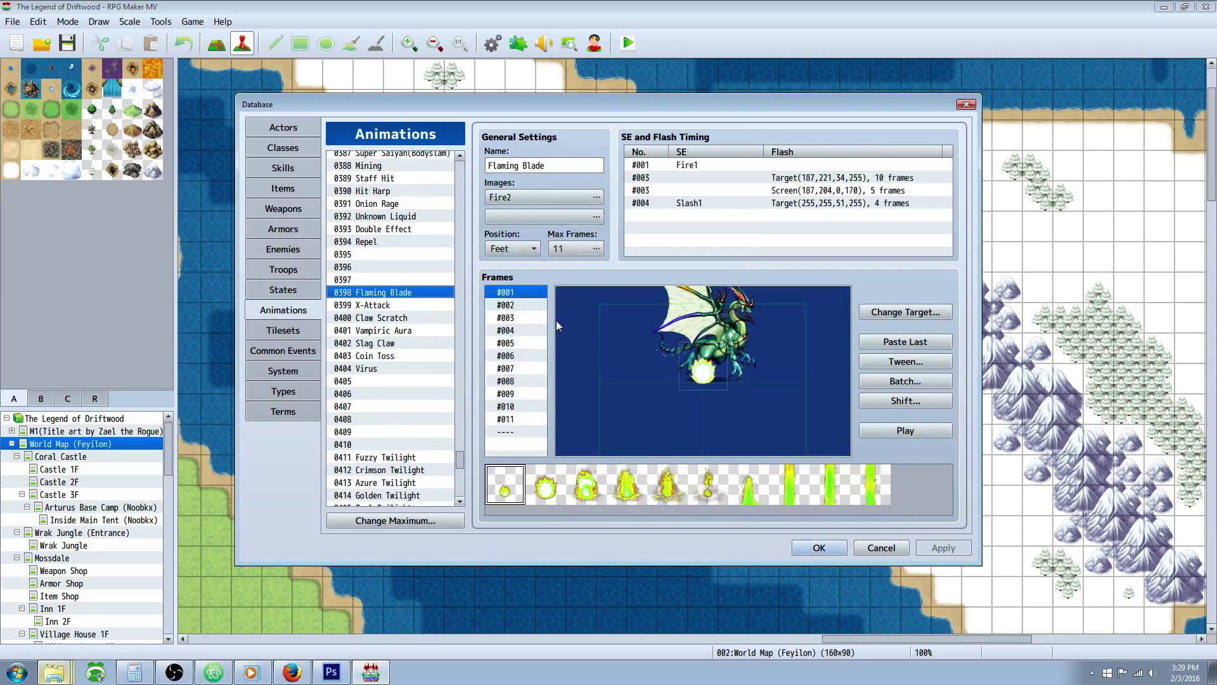
click(894, 432)
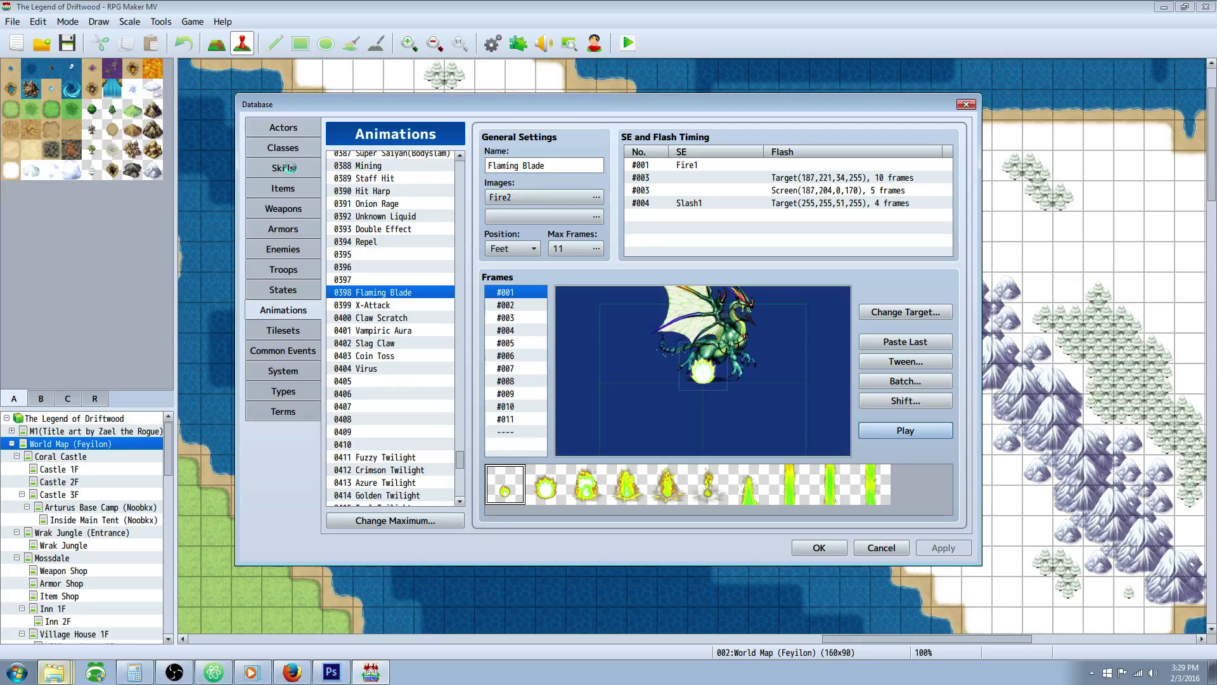
click(289, 167)
click(290, 289)
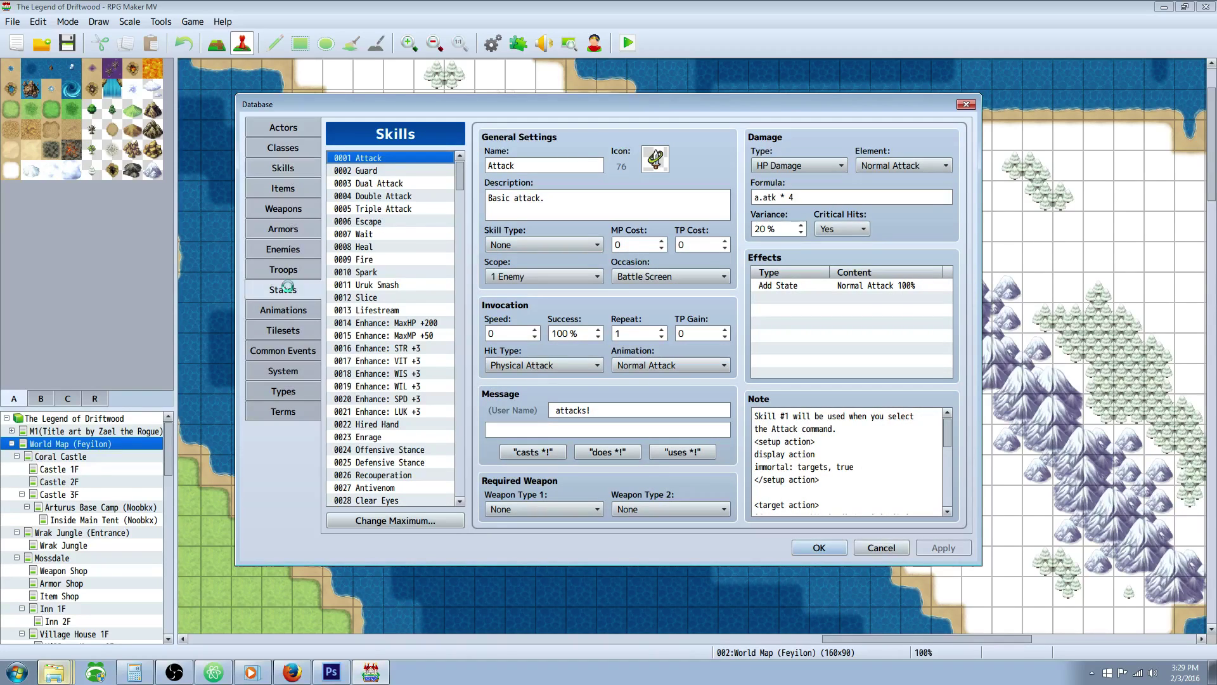
triple_click(848, 418)
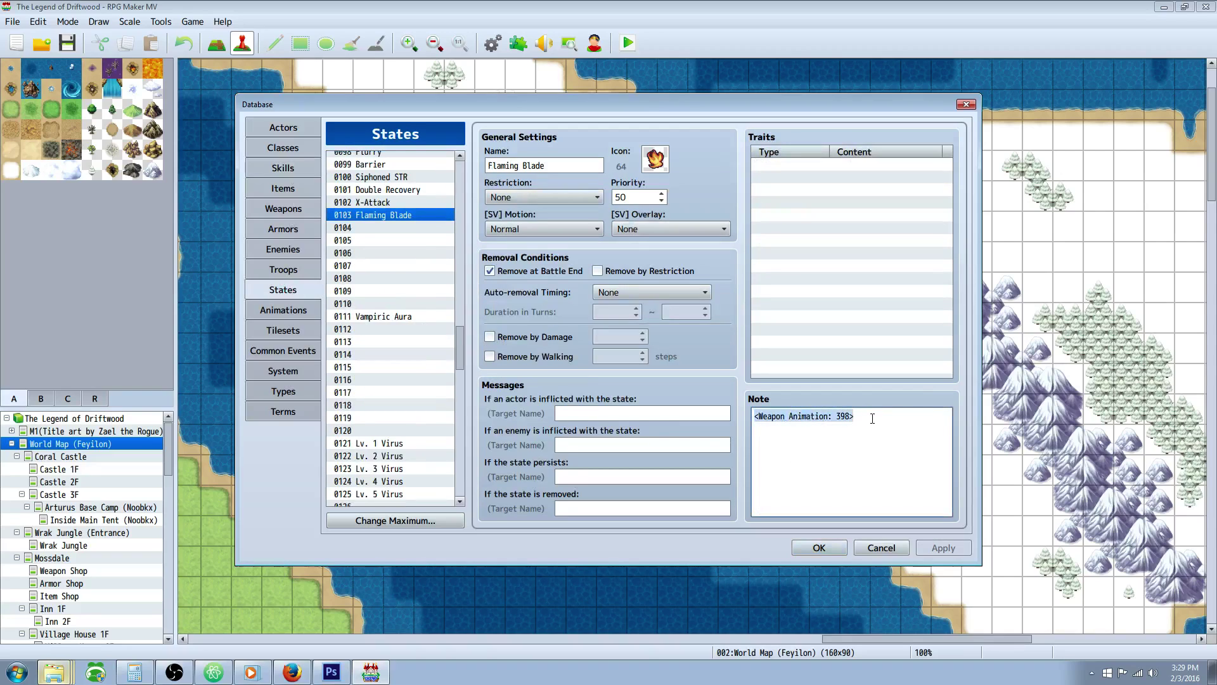
- Confirm the database and start a playtest of the game
click(819, 547)
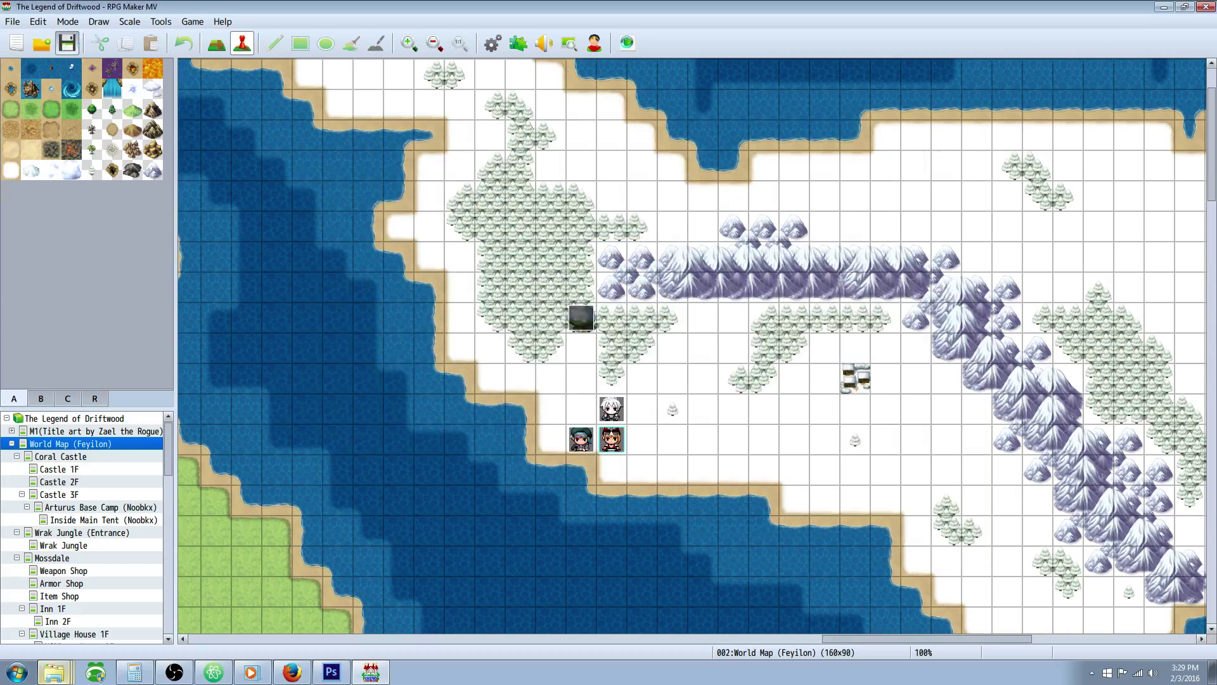
click(628, 43)
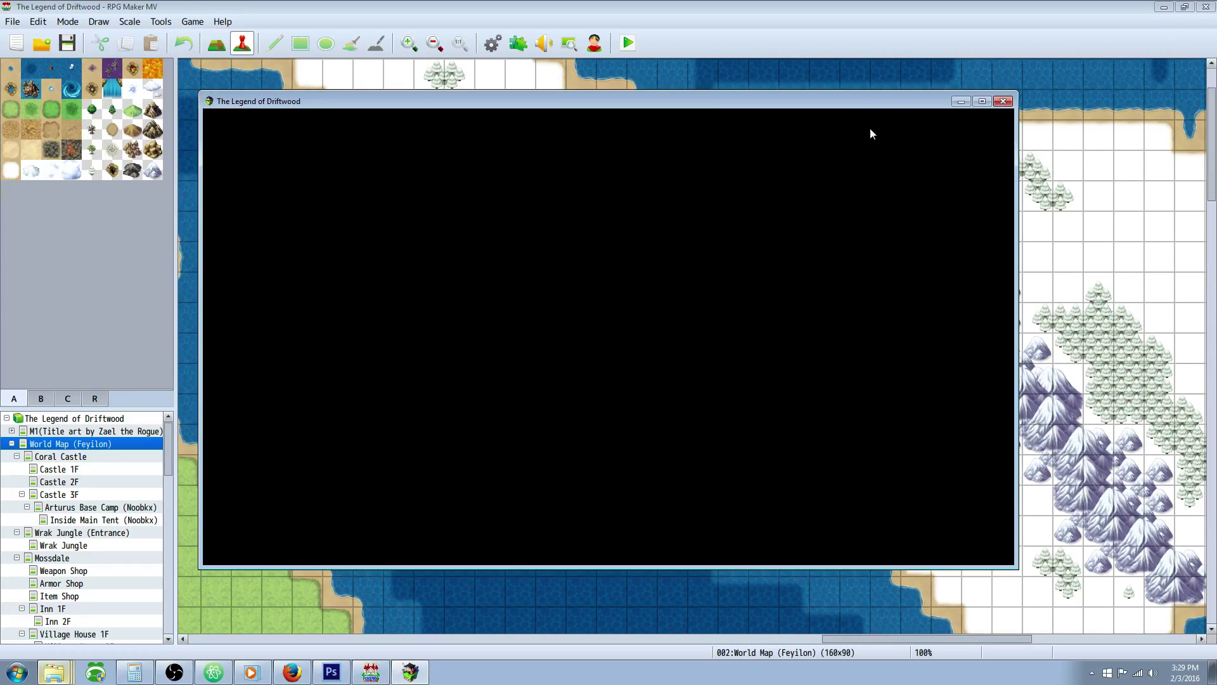
- Maximize the playtest window and start a new game
click(982, 101)
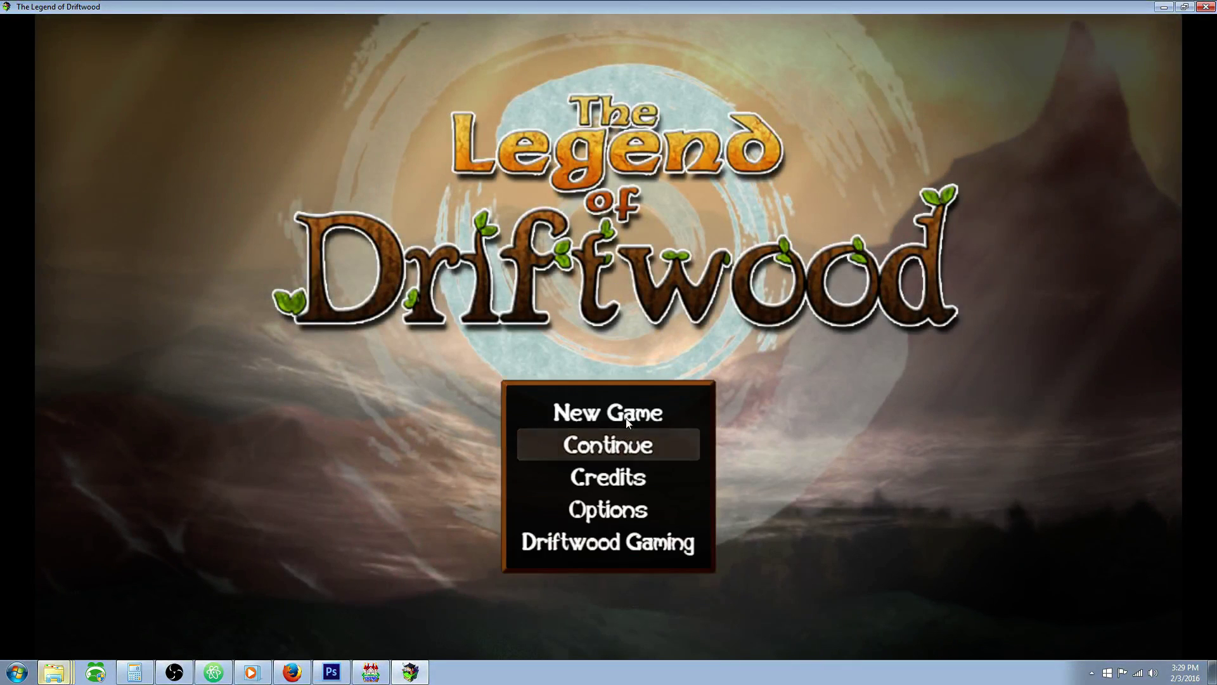
click(626, 417)
click(627, 418)
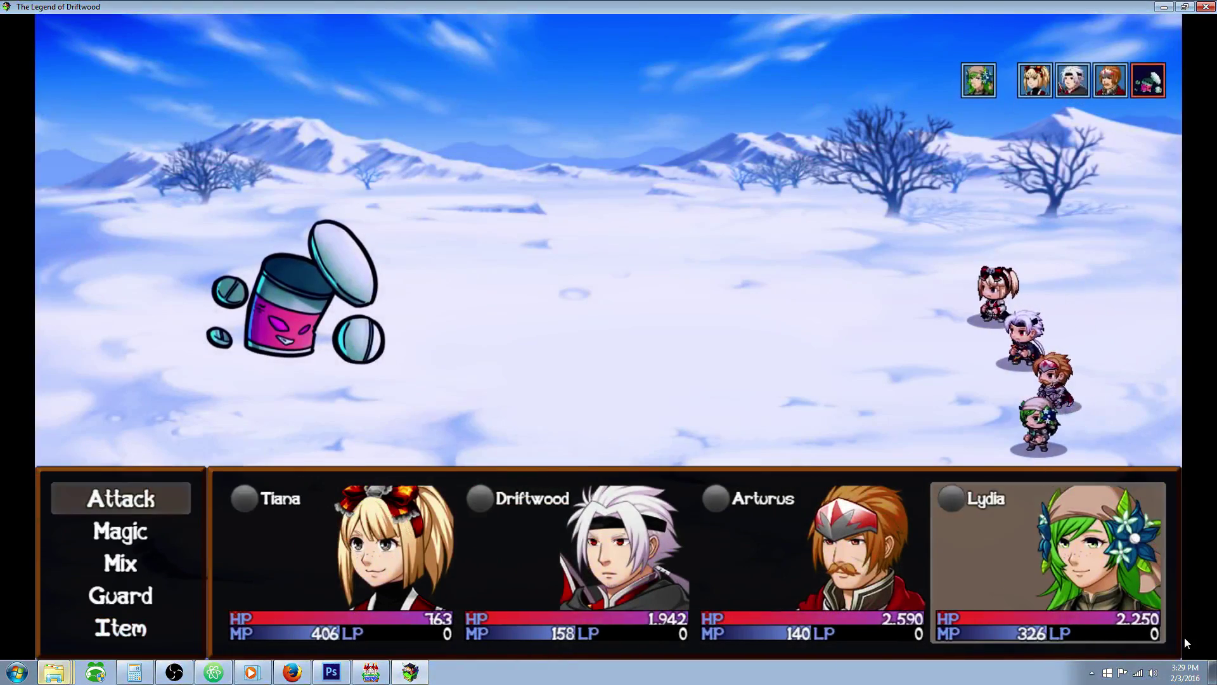
- Attack the Lv13 Target Practice enemy with each party member to view their weapons and attack animations
key(Return)
key(Return)
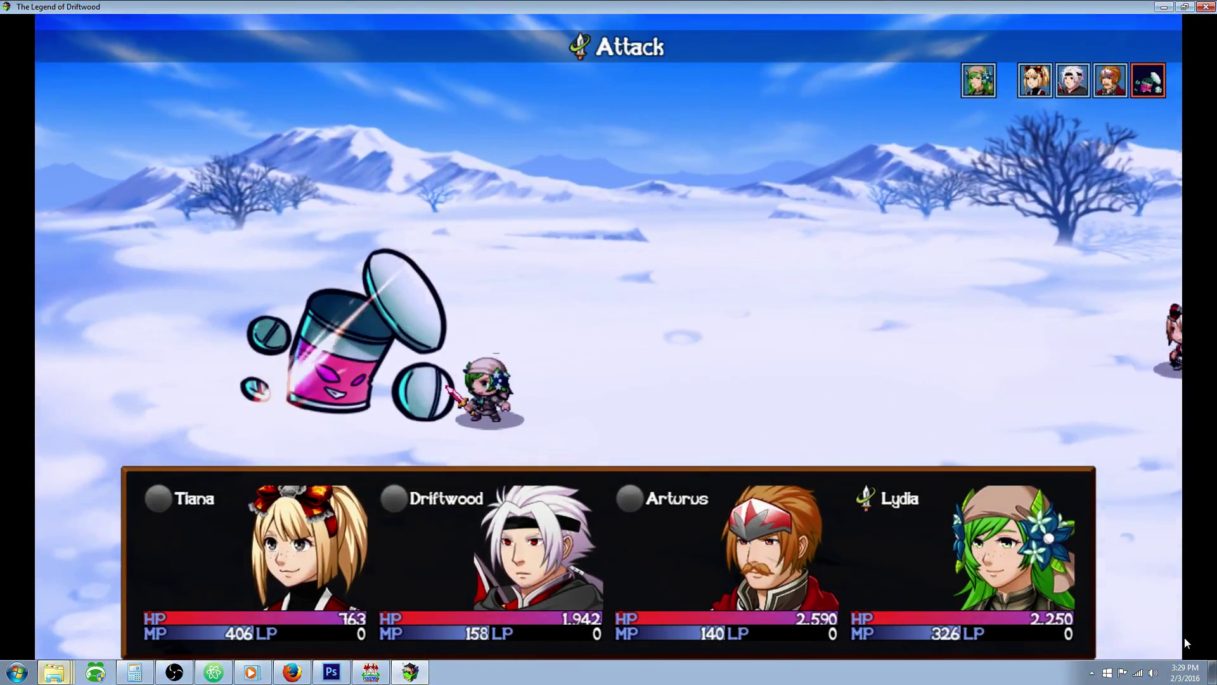
key(Return)
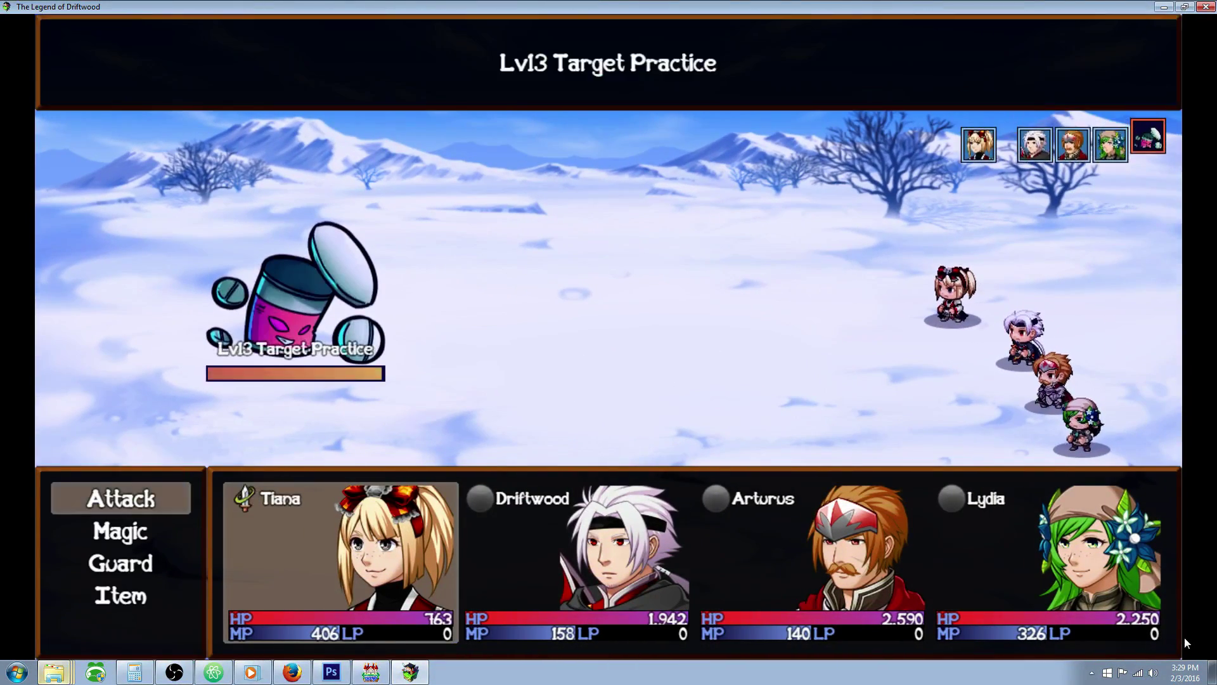
key(Return)
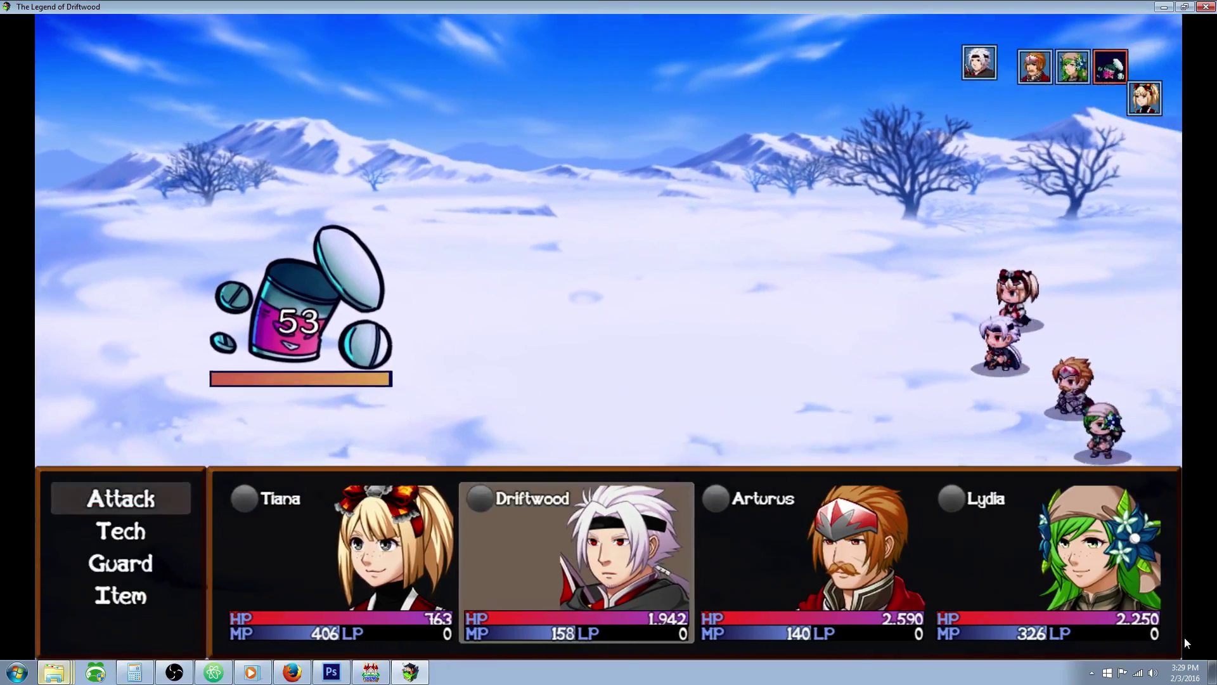
key(Return)
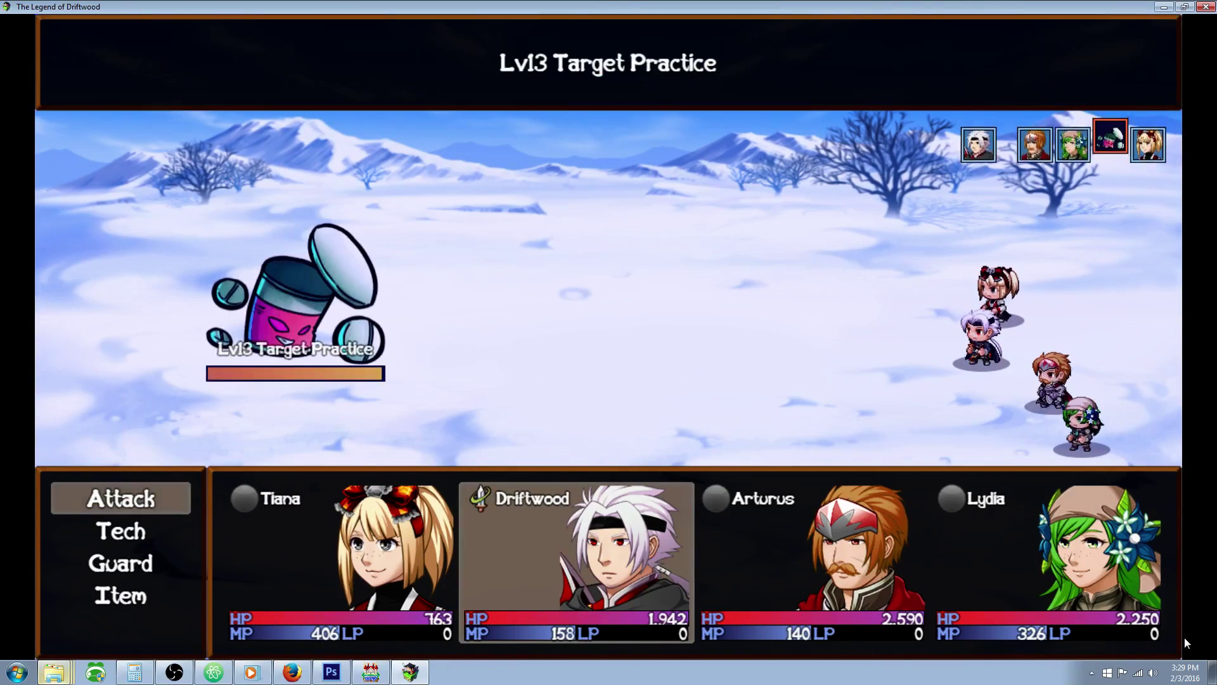
key(Return)
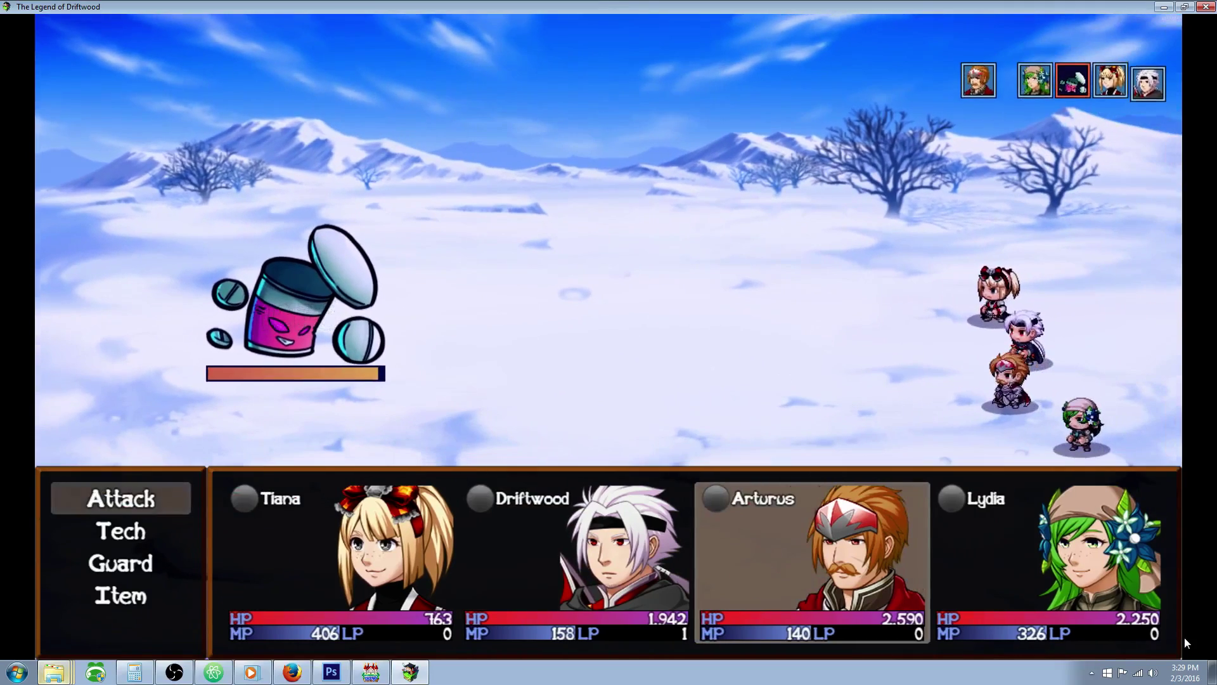
key(Return)
key(Return)
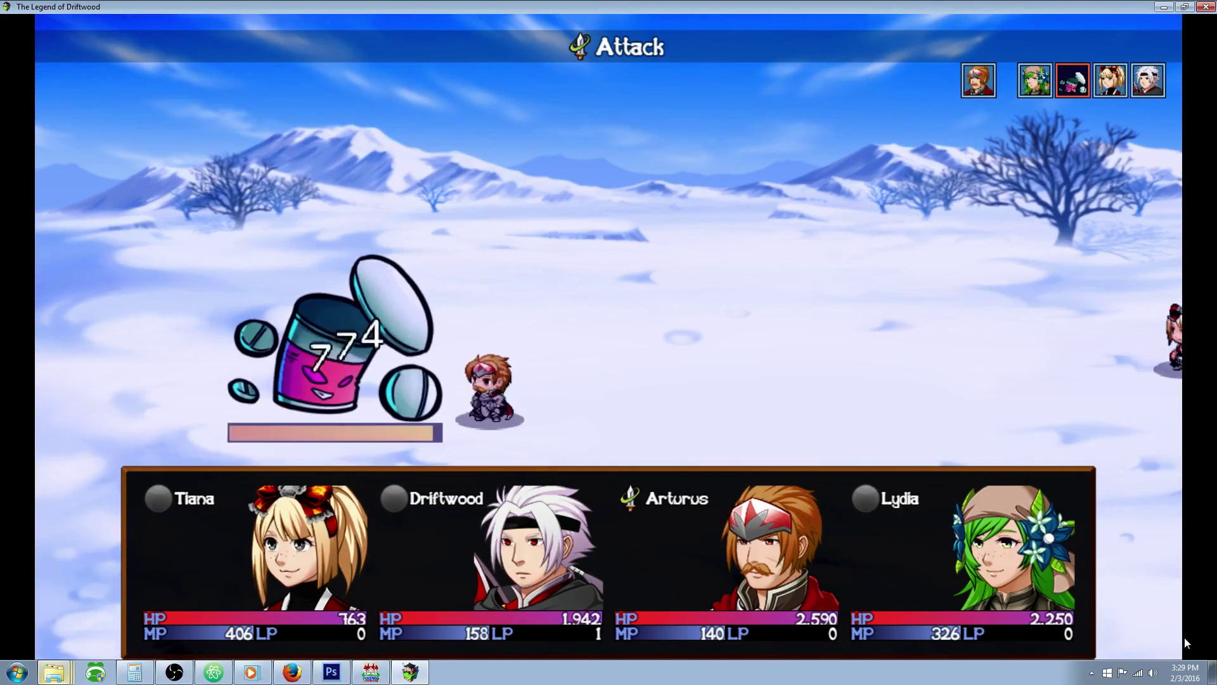
key(Return)
key(Return)
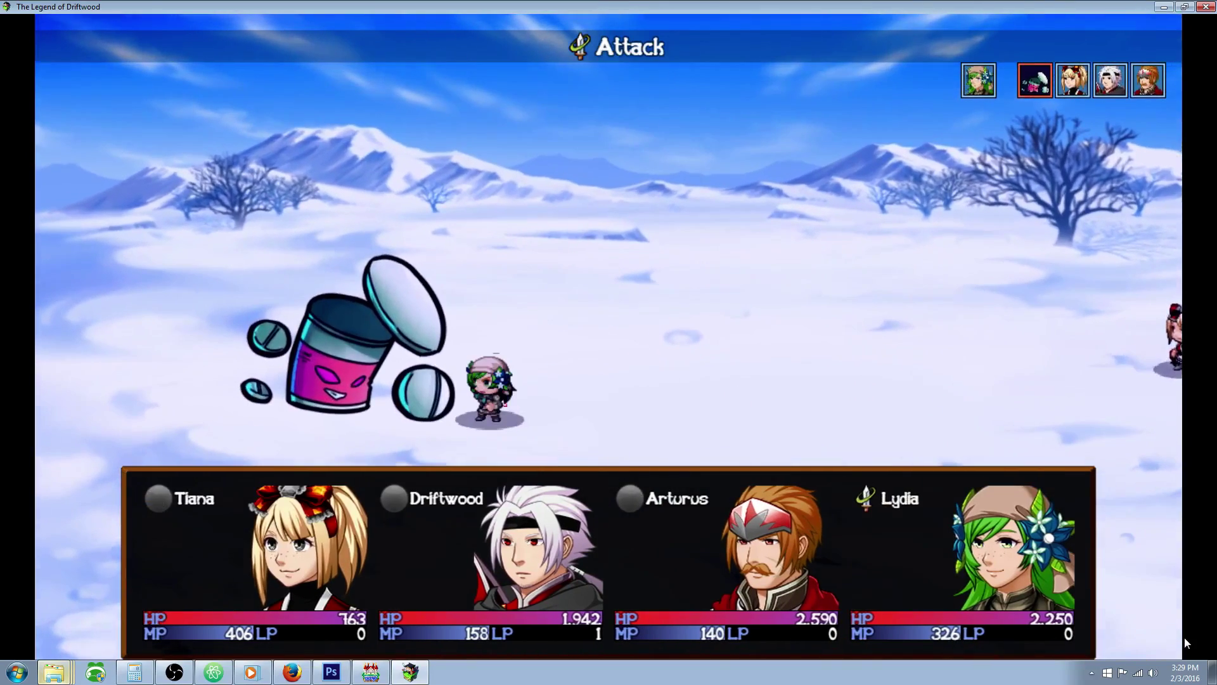
key(Return)
key(Return)
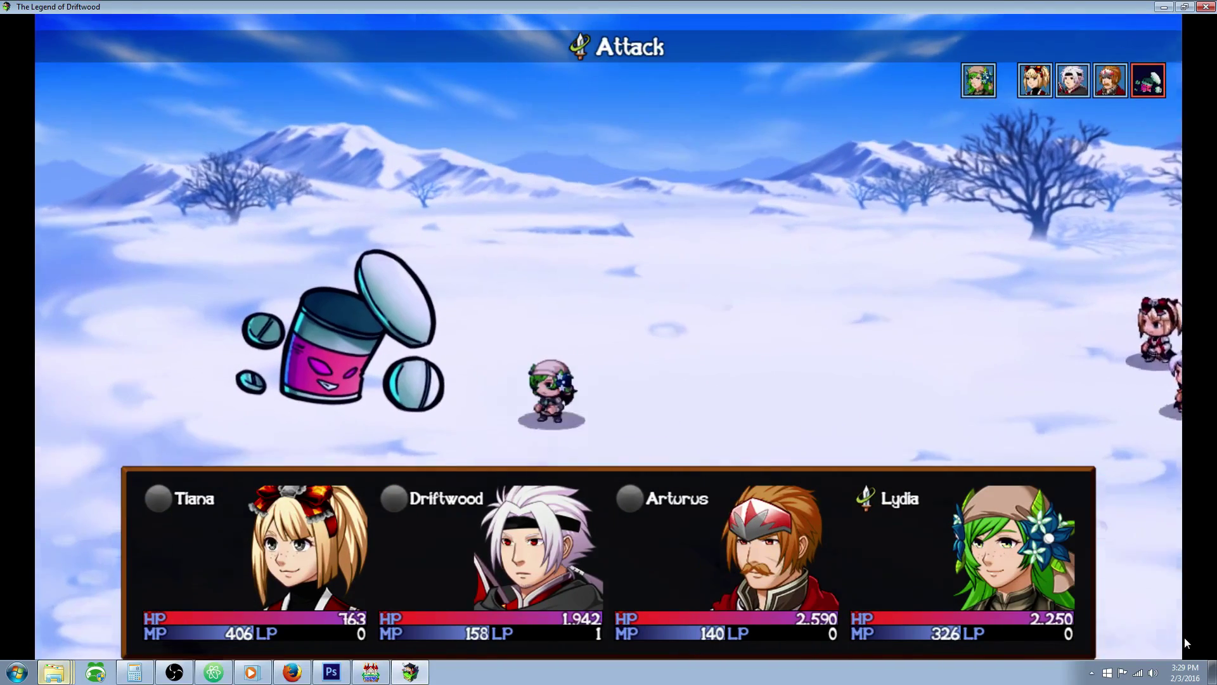
- Have Tiana cast the magic that gives Driftwood the Flaming Blade state, and attack the target with Driftwood
key(Down)
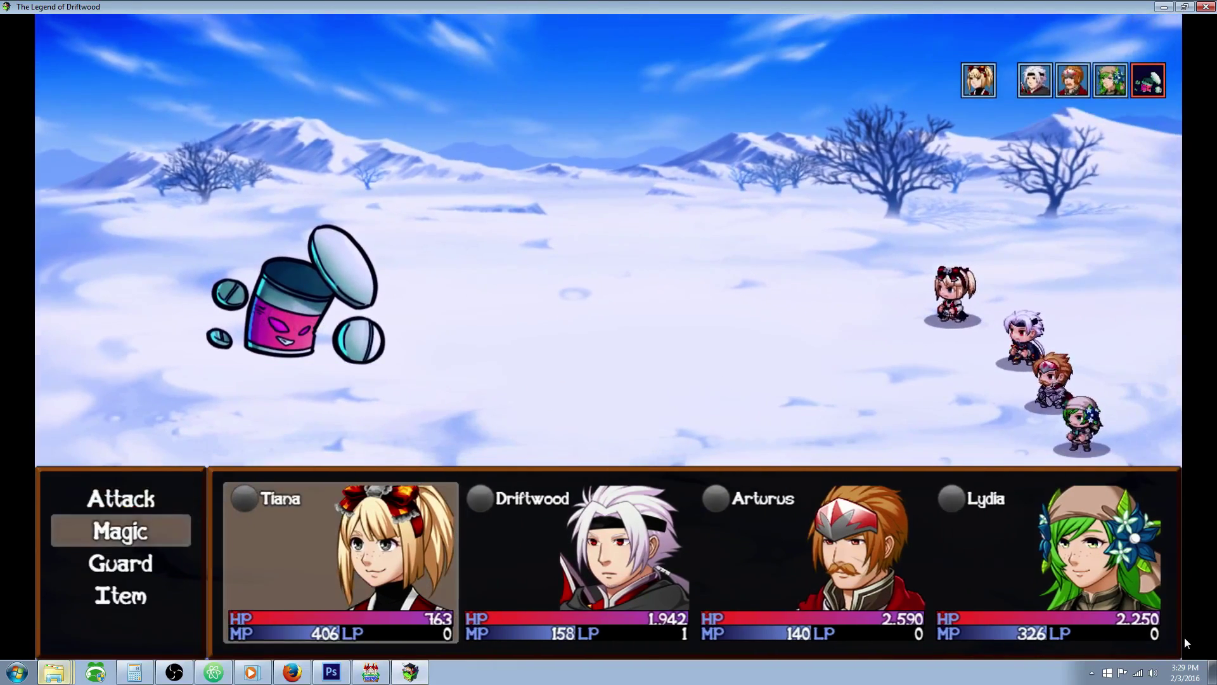
key(Return)
key(Escape)
key(Down)
key(Return)
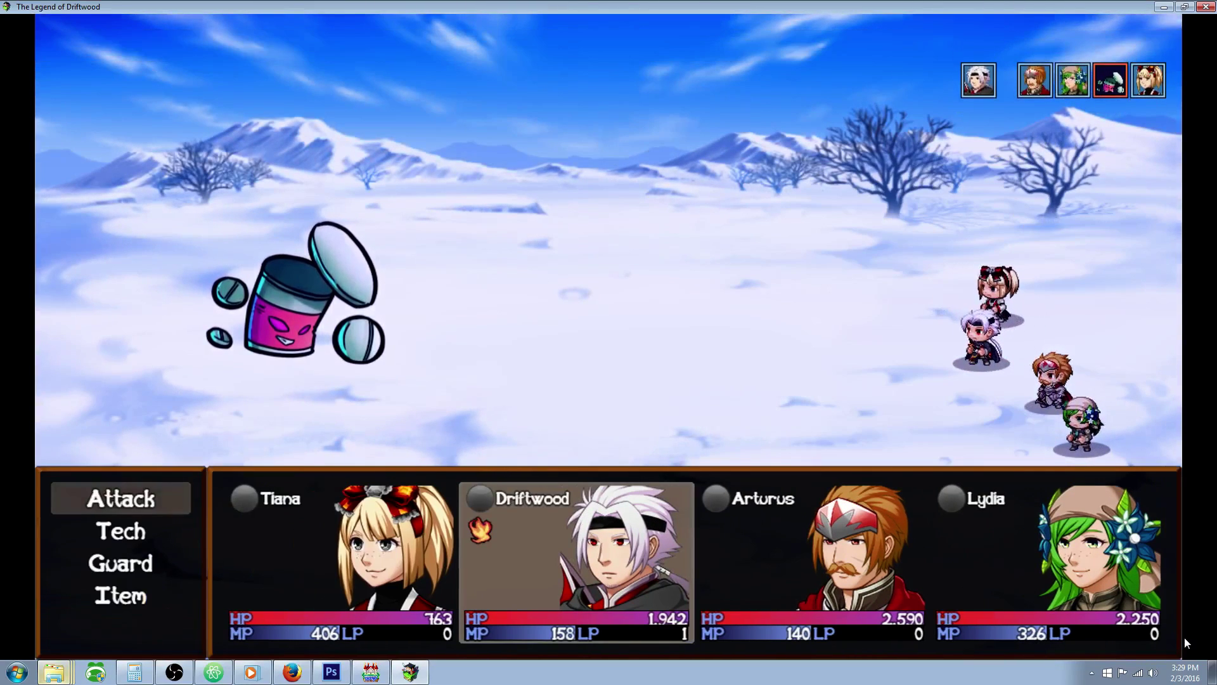
key(Return)
key(Return)
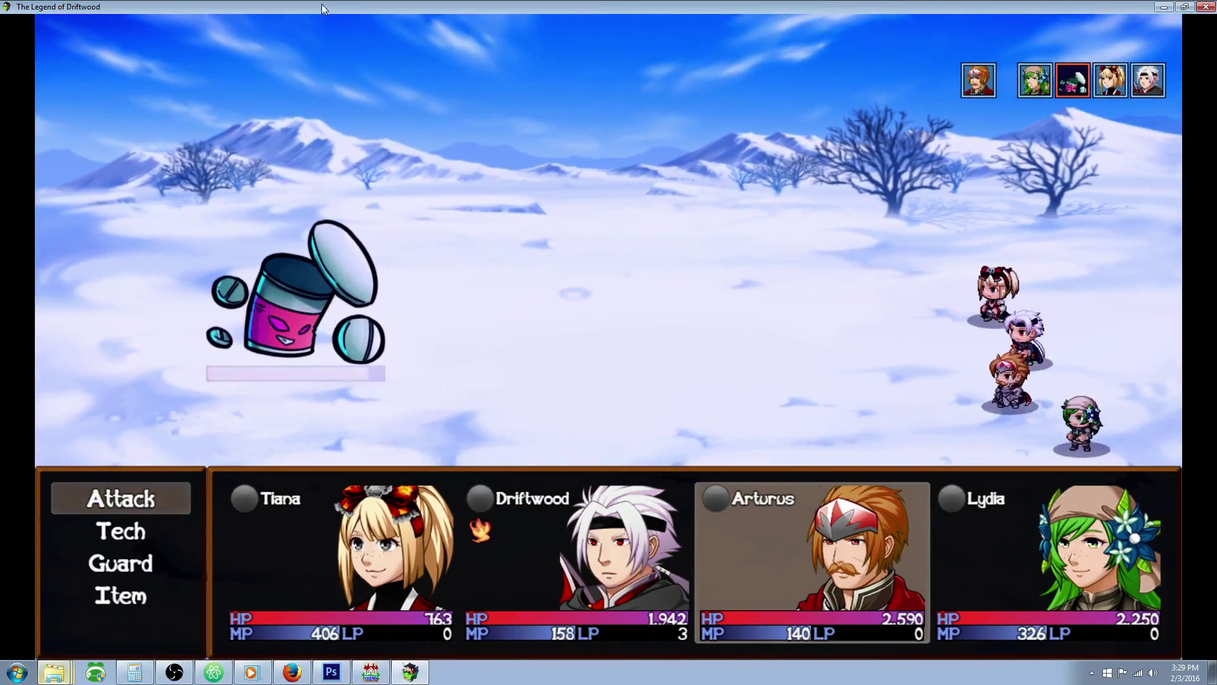
- Attack with the other party members and with Driftwood again to compare their animations, and end the playtest
key(Return)
key(Return)
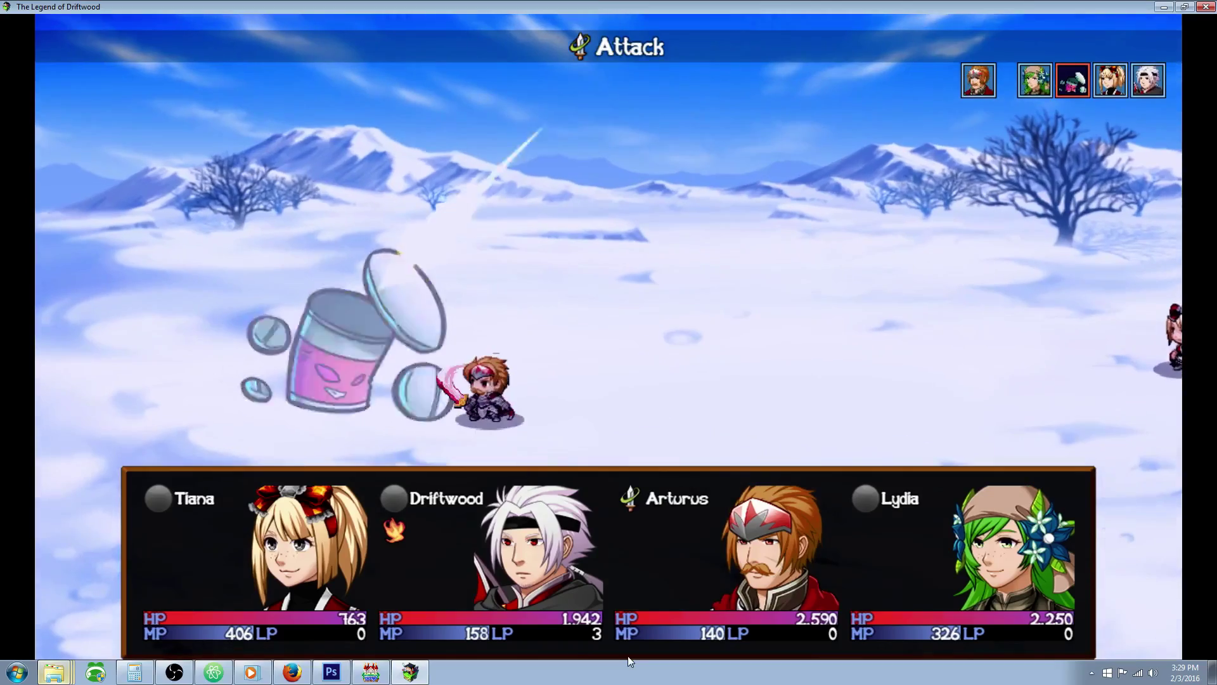
key(Return)
key(Return)
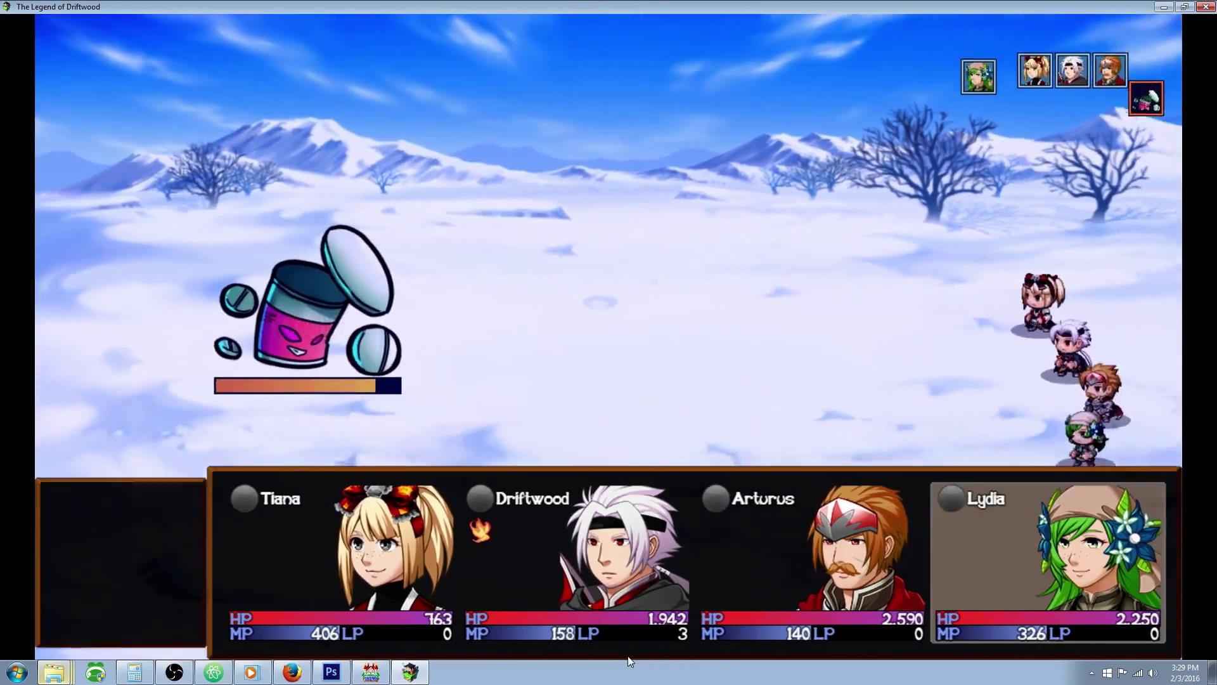
key(Return)
key(Return)
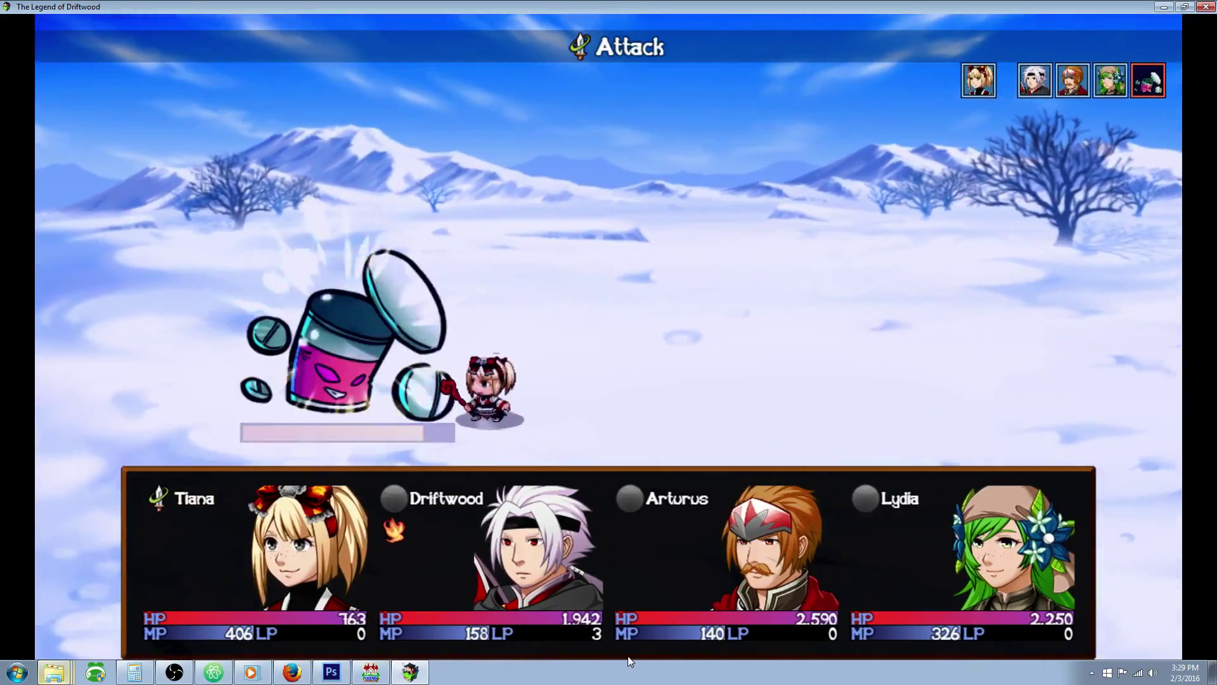
key(Return)
key(Return)
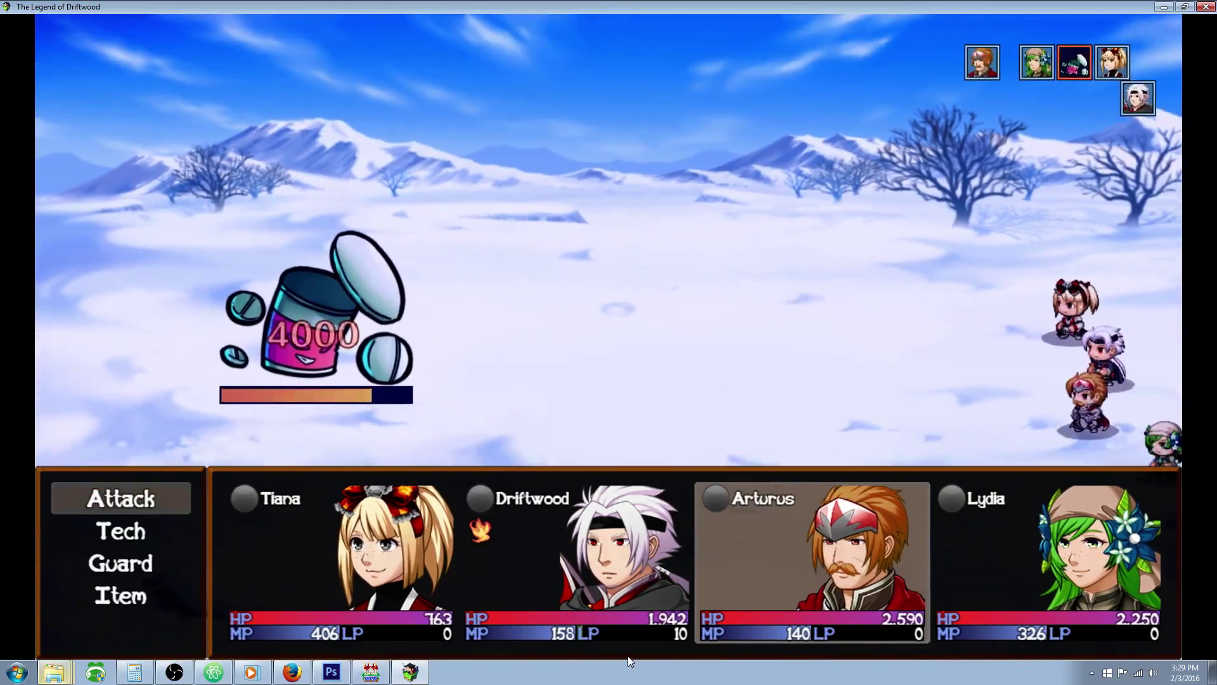
key(Return)
key(Return)
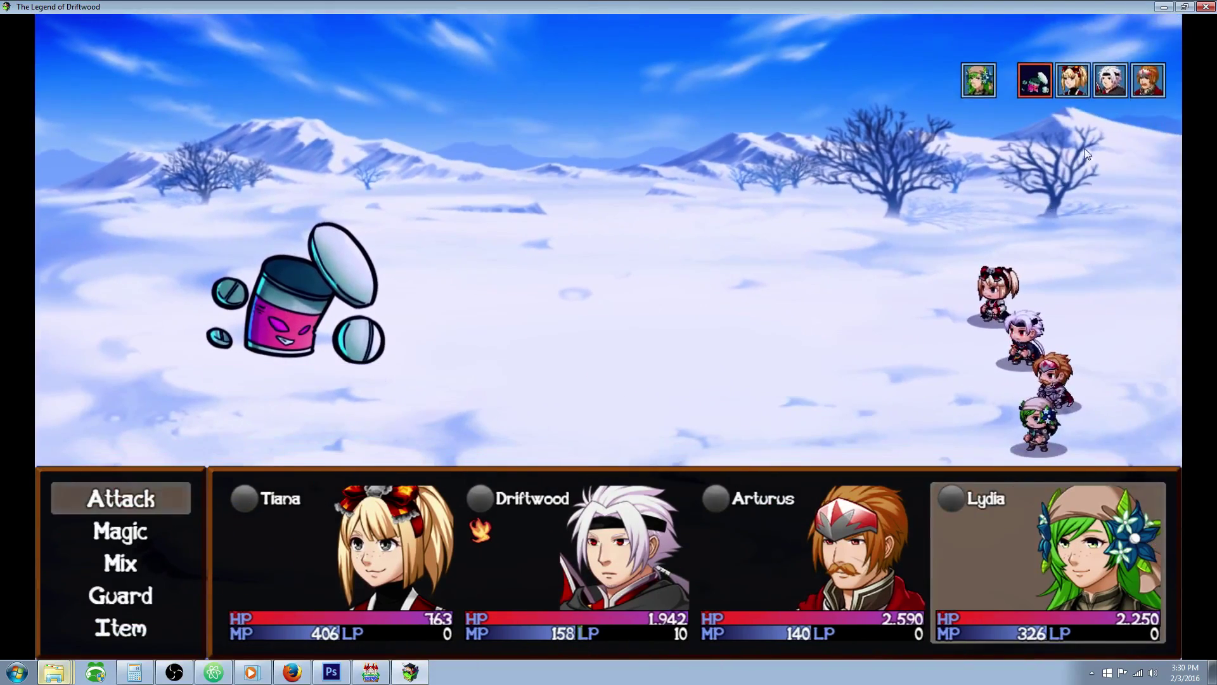
click(1205, 7)
- Add an Attack Element trait set to Fire to the Flaming Blade state in the database
click(492, 44)
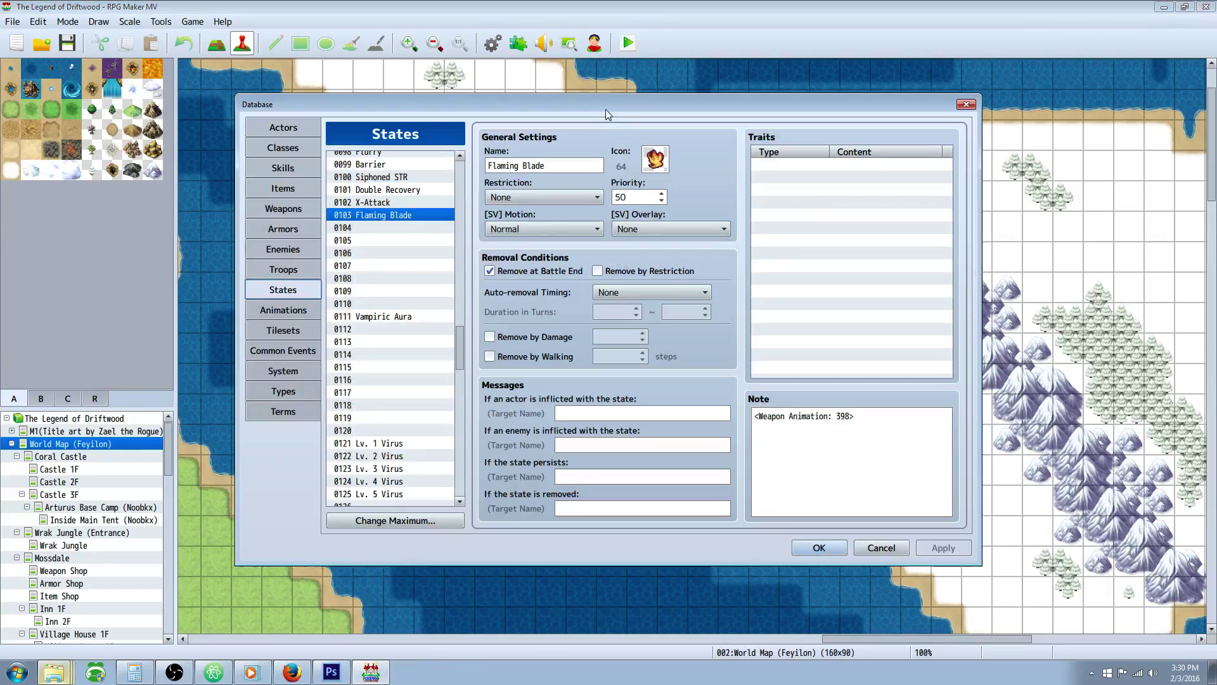
double_click(810, 162)
click(829, 168)
click(798, 191)
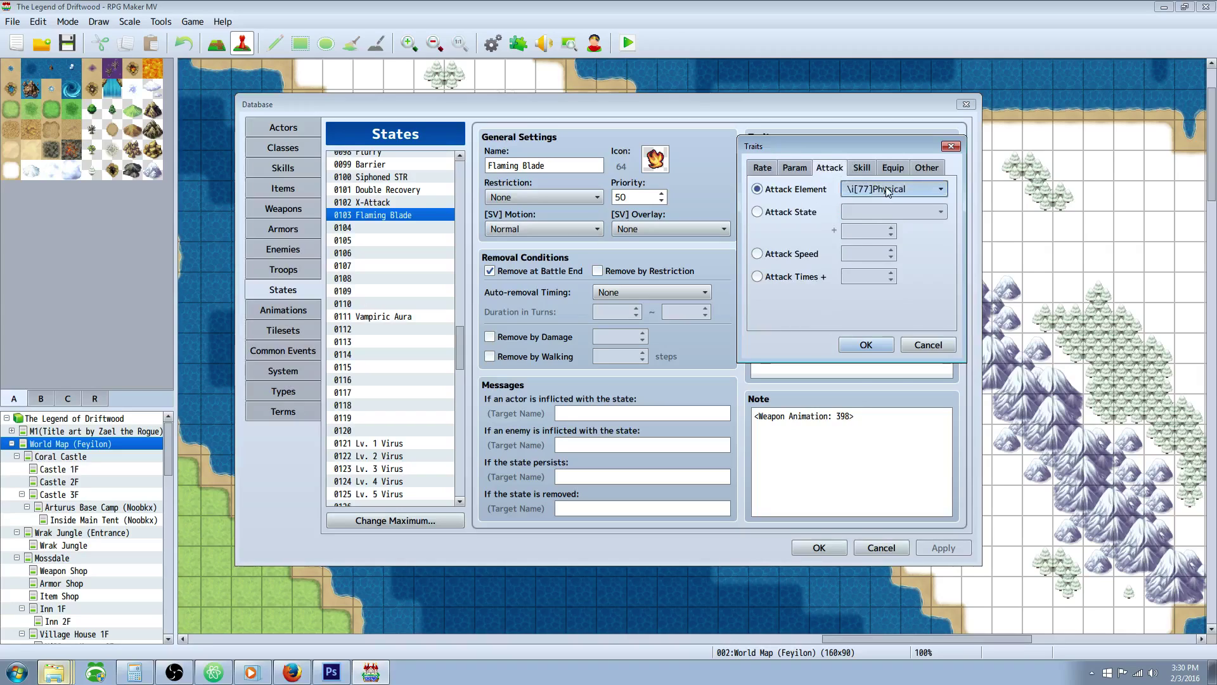
click(894, 189)
click(888, 211)
click(866, 345)
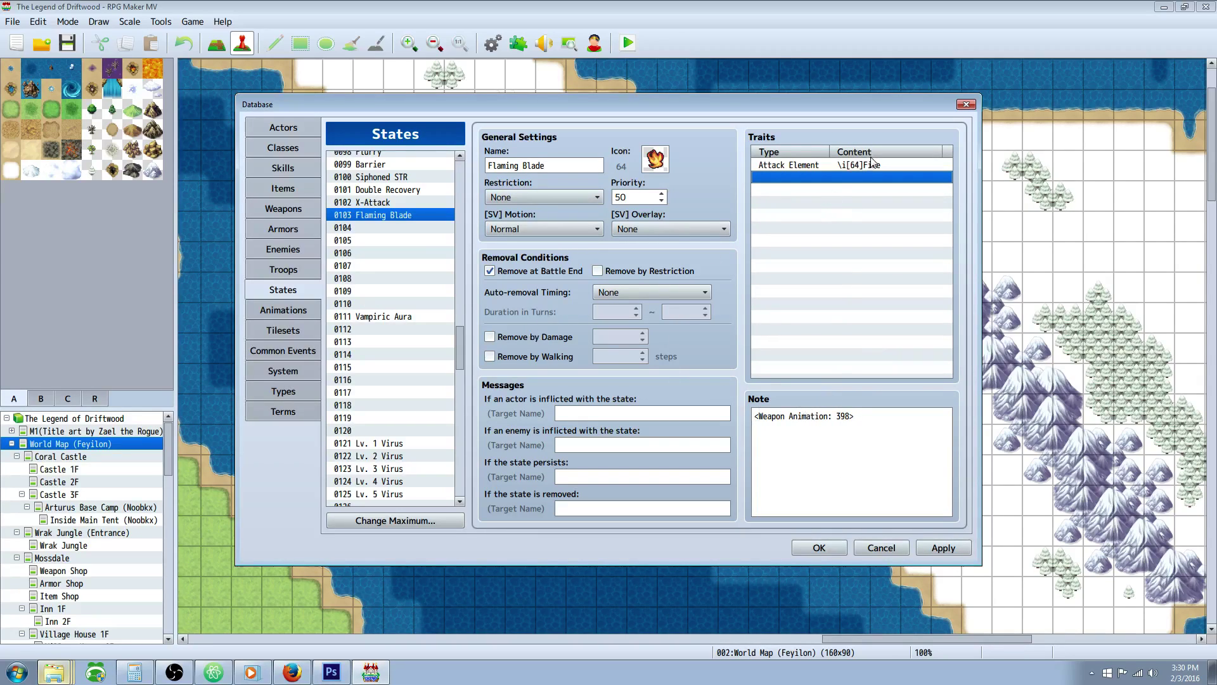
- Save the Flaming Blade state's changes and recheck its trait and Weapon Animation notetag in the database
click(811, 169)
click(850, 444)
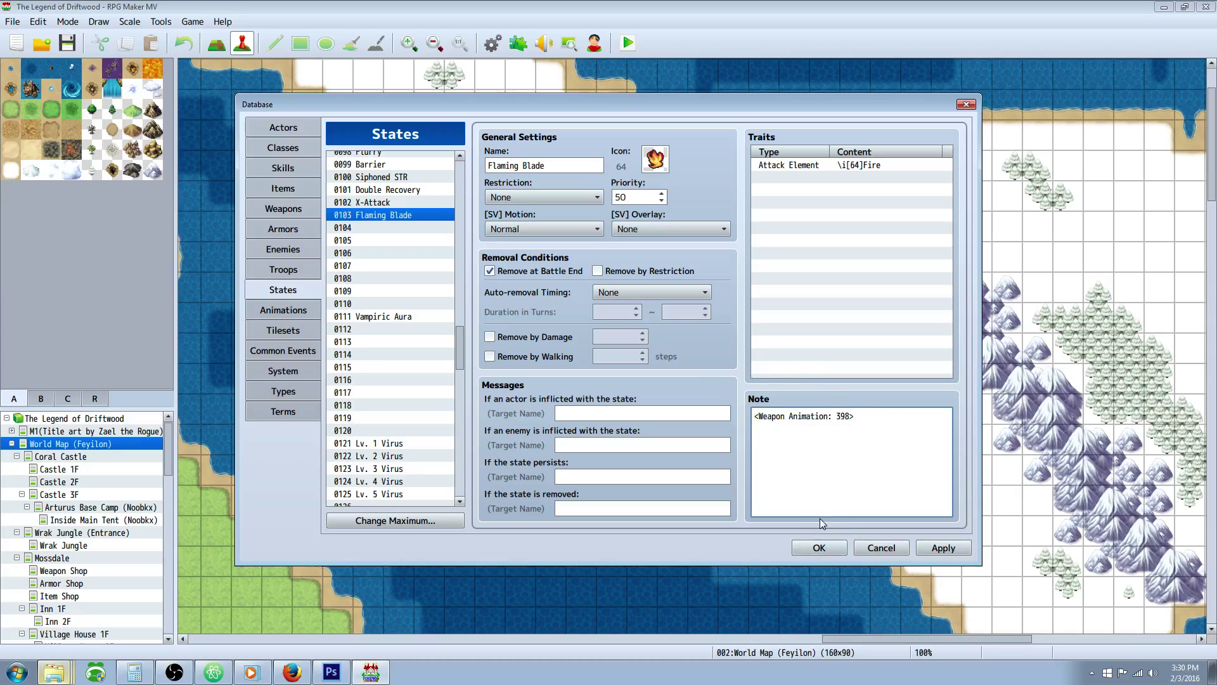
click(823, 547)
click(492, 42)
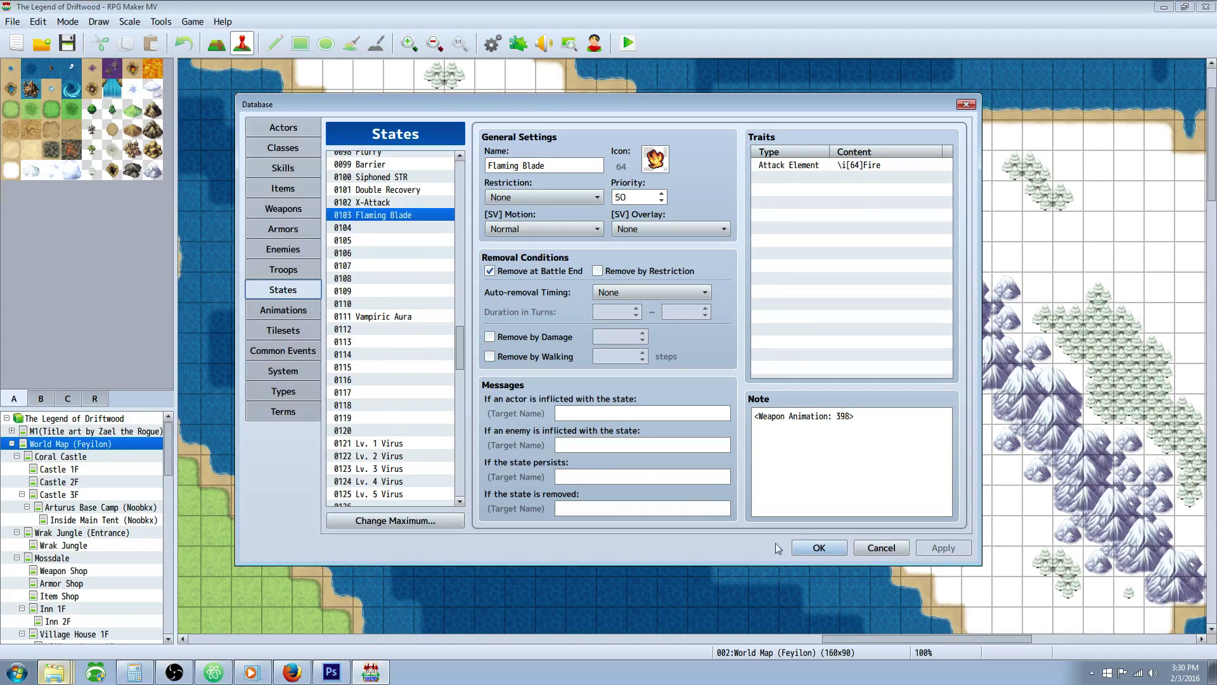
click(819, 547)
- Open the help of the YEP_WeaponAnimation plugin and read through its notetag descriptions
click(518, 42)
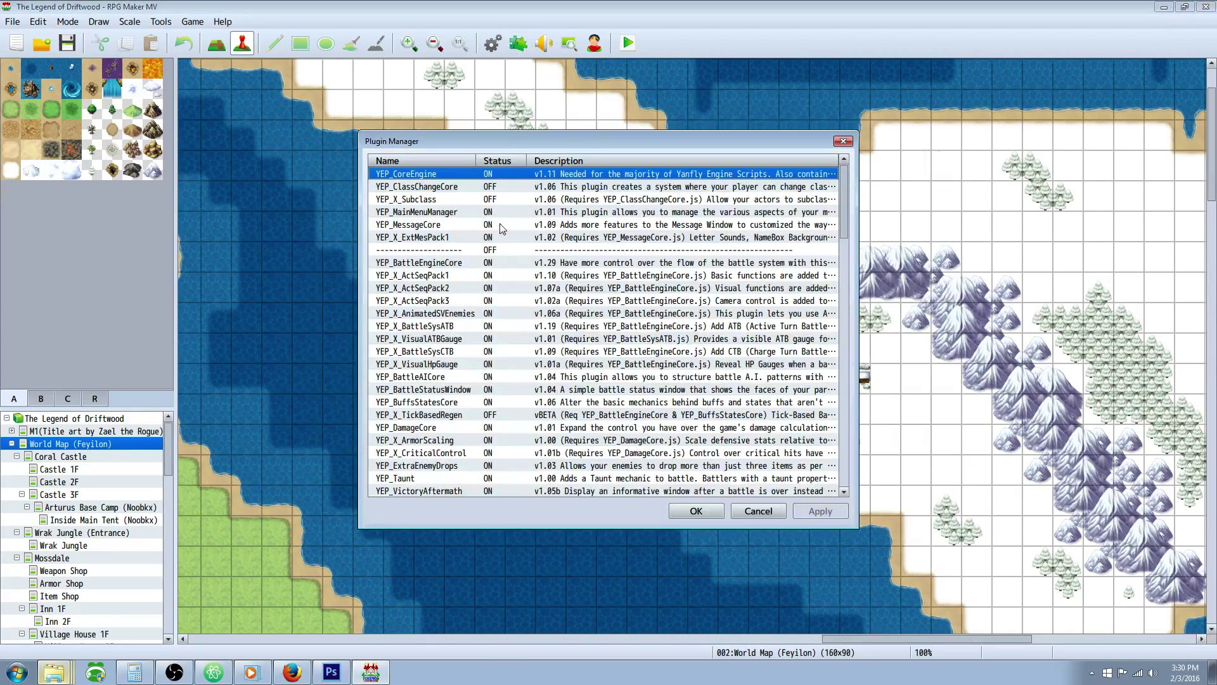
scroll(504, 305, down, 6)
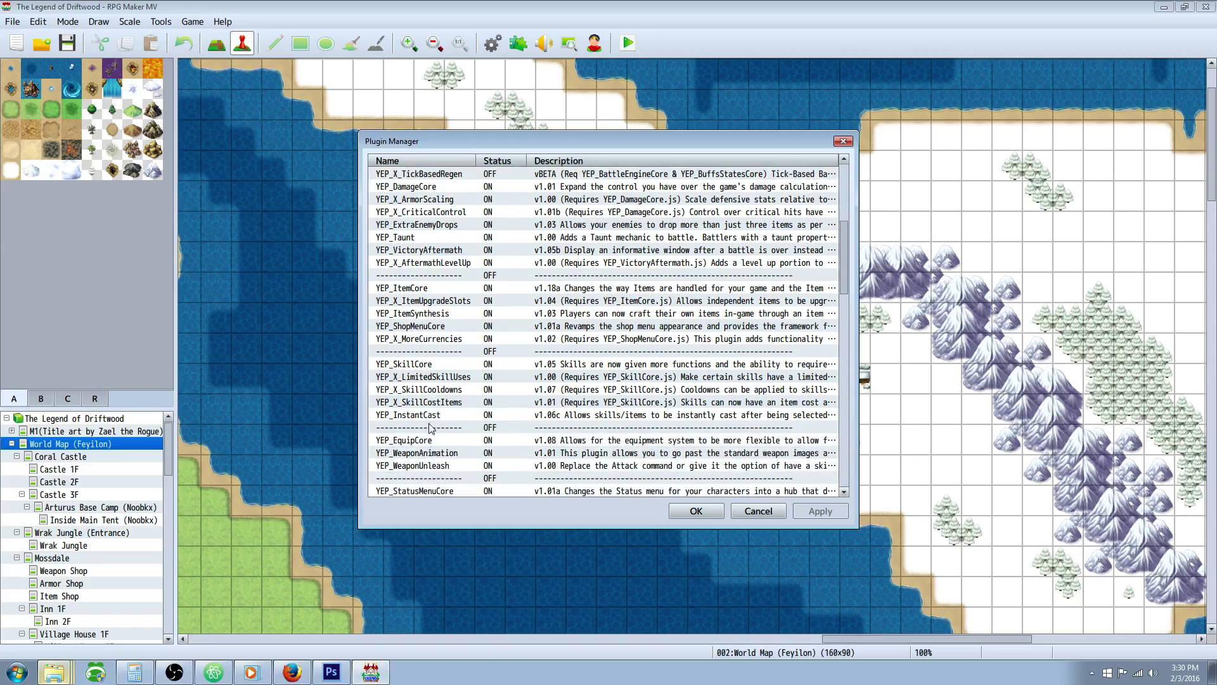
double_click(423, 454)
click(706, 239)
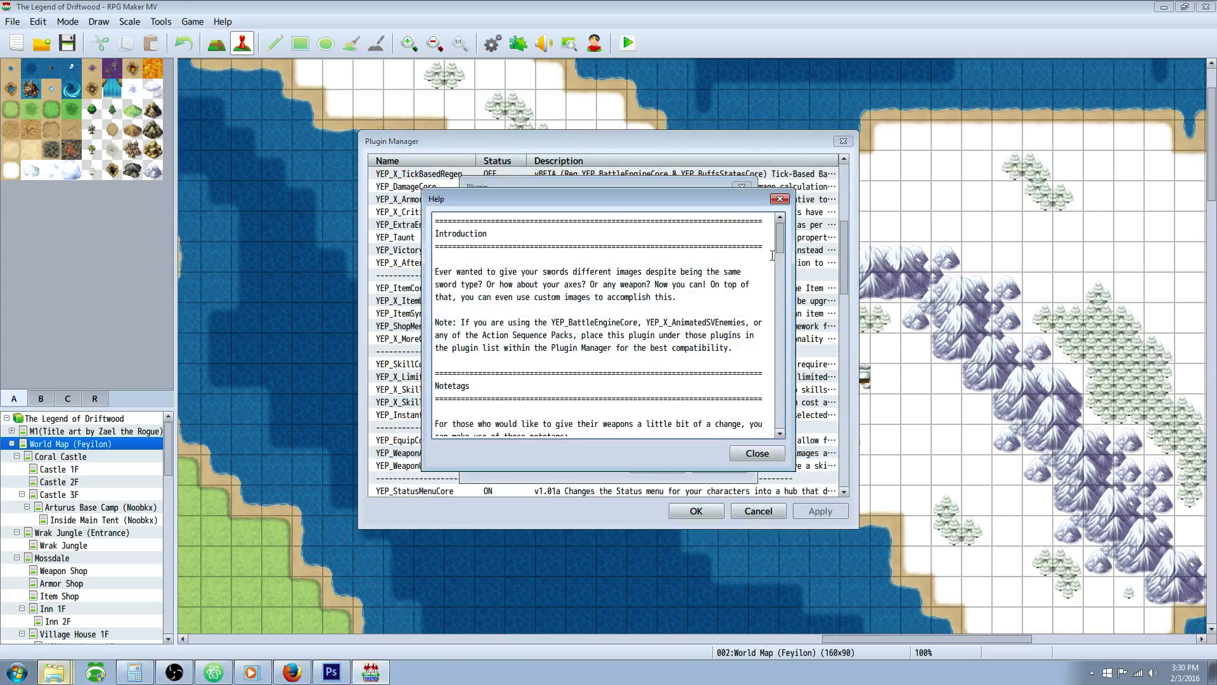
scroll(772, 256, down, 5)
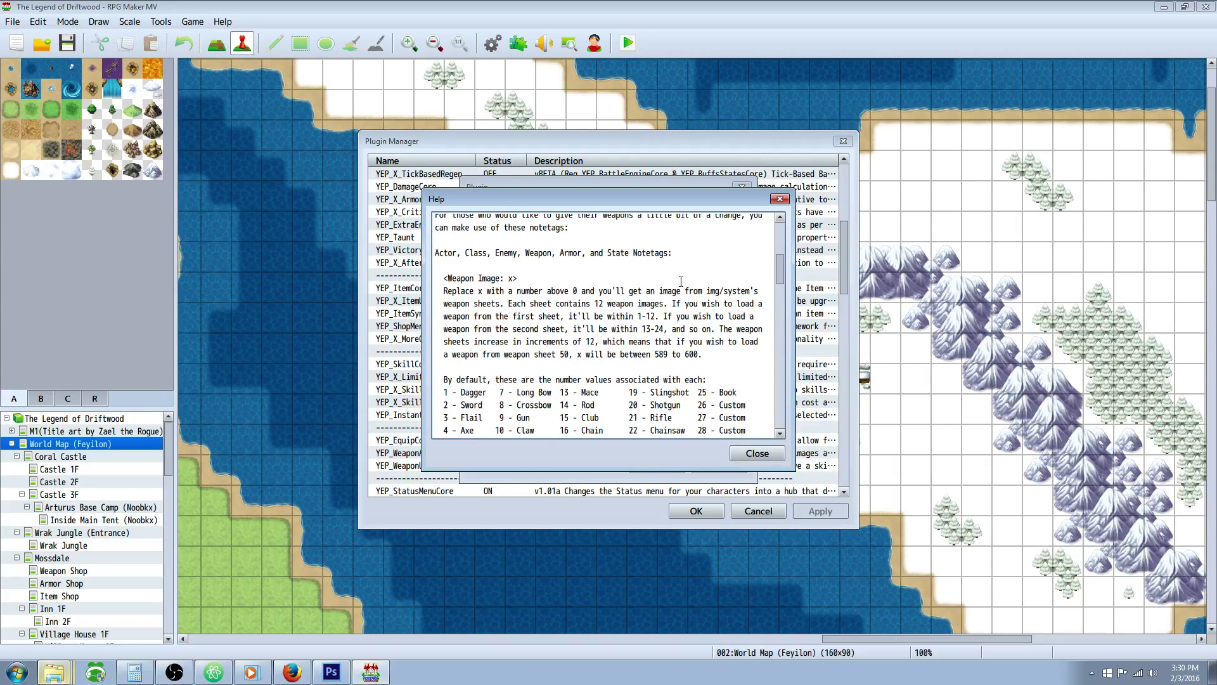
scroll(681, 281, down, 7)
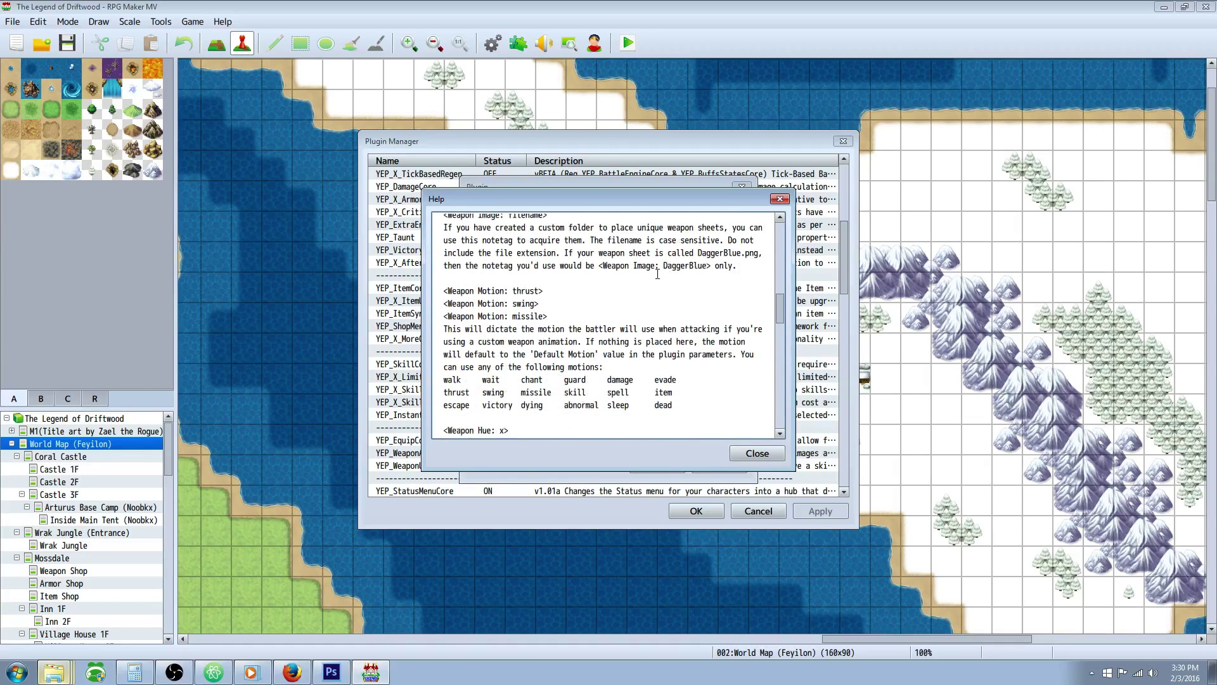
scroll(657, 274, down, 8)
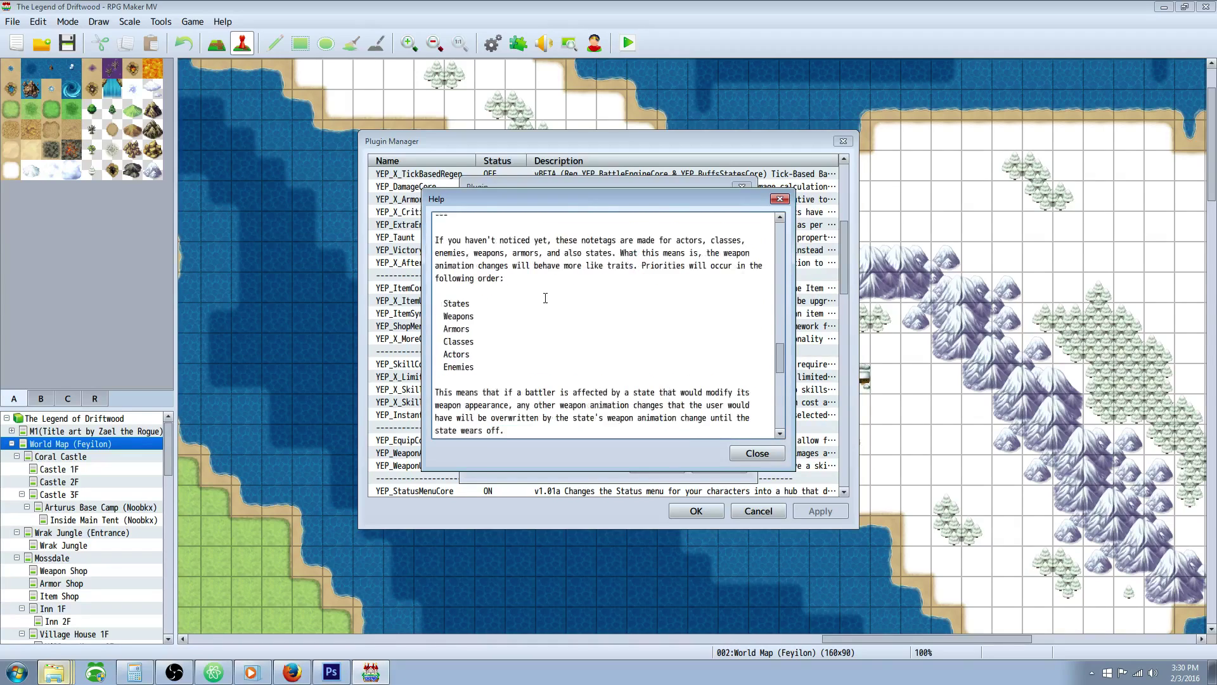
- Examine the priority order in which weapon animation notetags apply, highlighting the states and weapons entries
scroll(545, 298, down, 1)
drag(475, 278, 450, 277)
scroll(588, 280, up, 1)
drag(497, 315, 436, 303)
click(503, 319)
scroll(612, 351, down, 7)
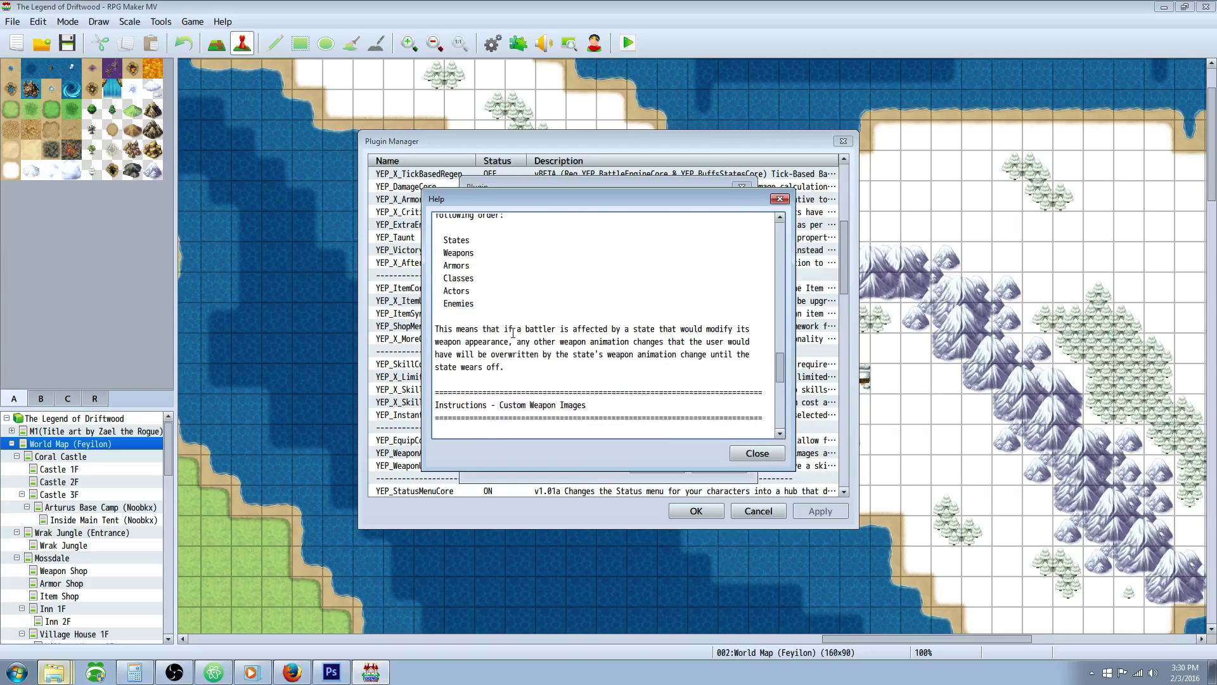
- Highlight the custom weapon sheet format in the help, including the minimum sheet width and the frame width rule
scroll(612, 351, down, 1)
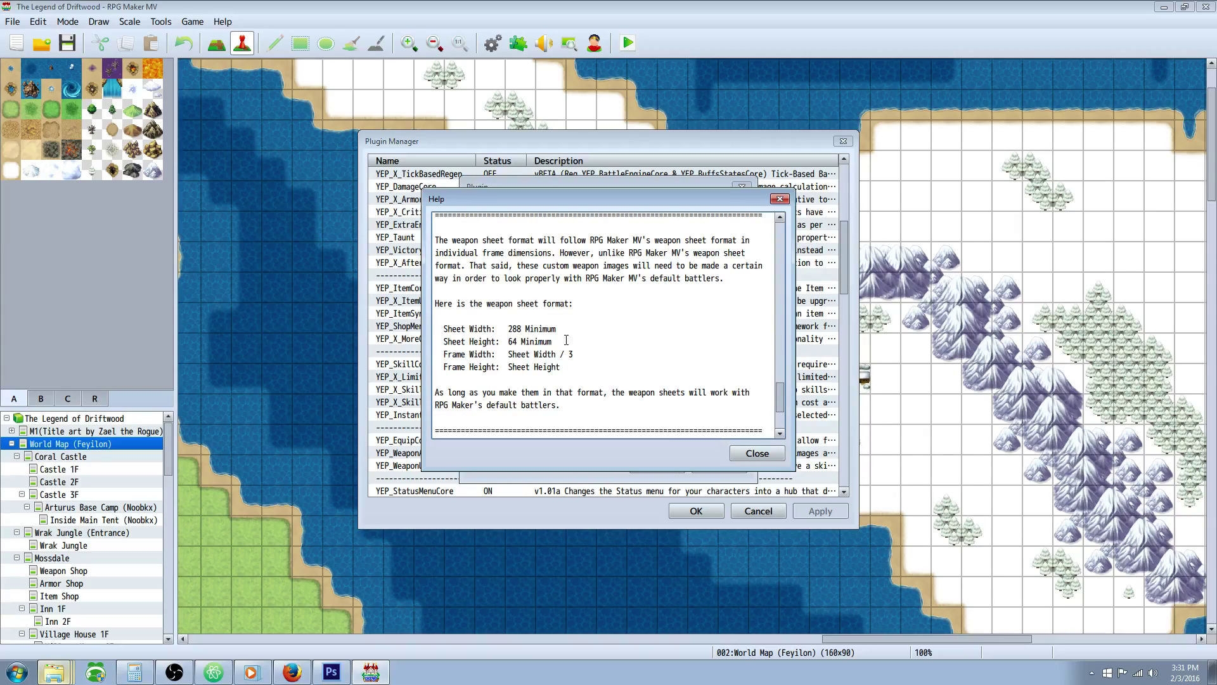
drag(588, 371, 435, 324)
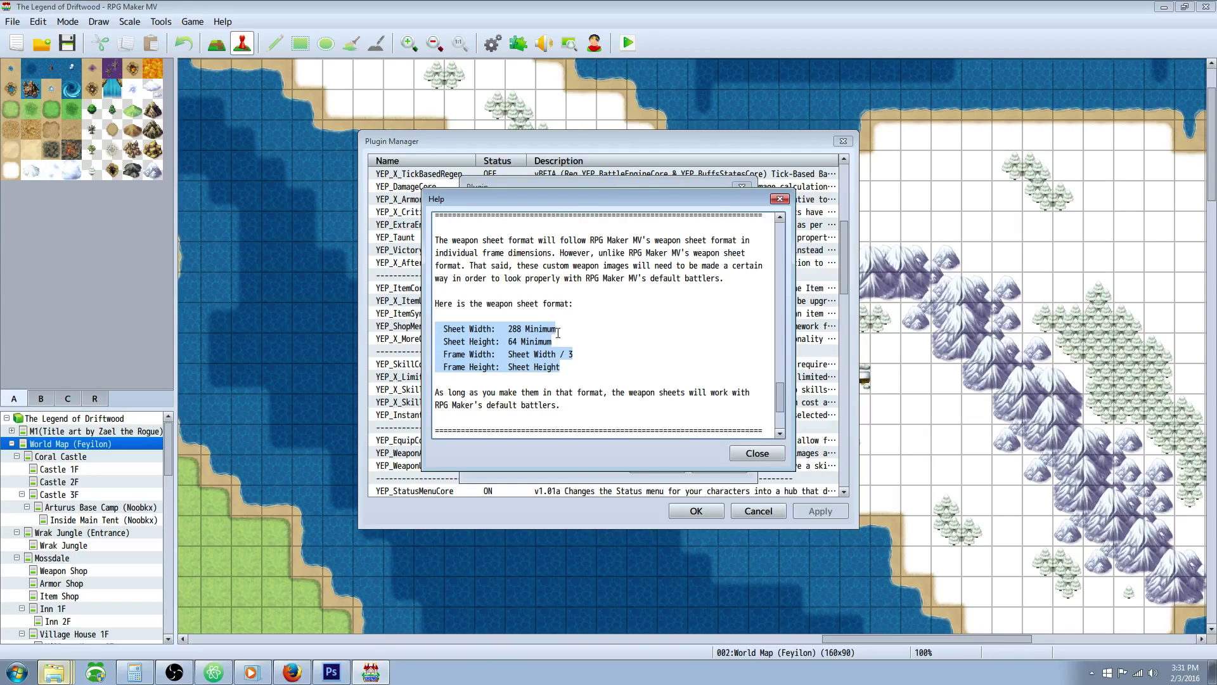
drag(571, 325, 510, 323)
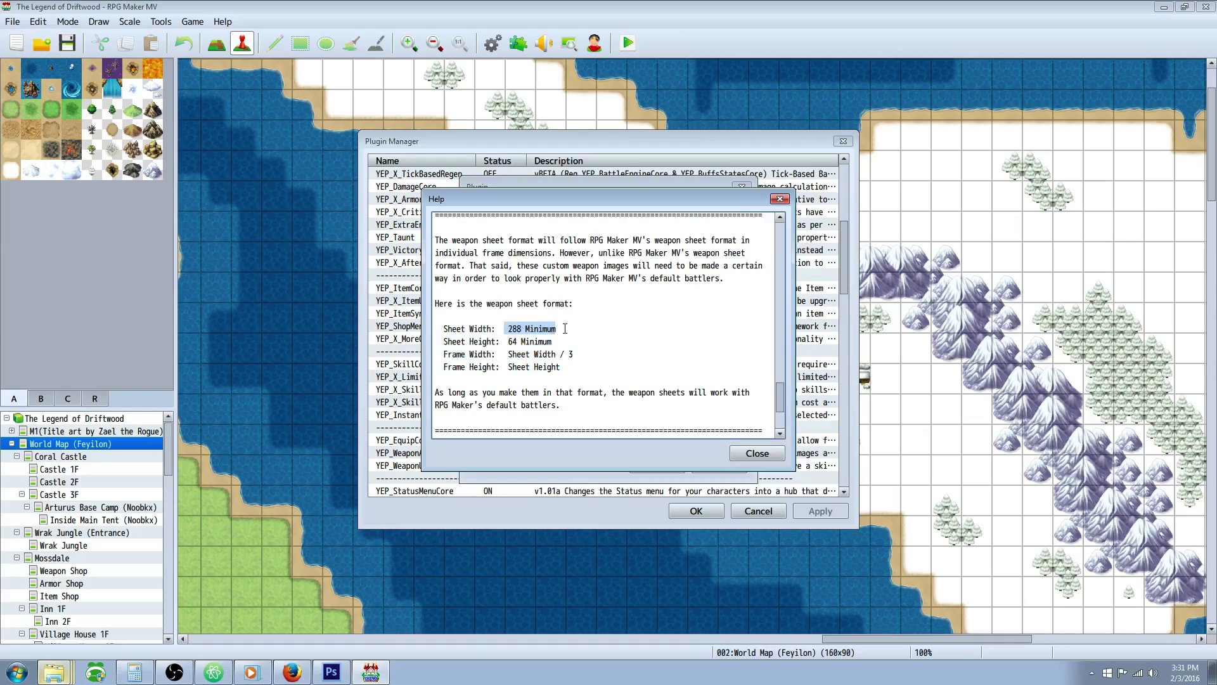
mouse_move(554, 341)
mouse_down()
mouse_move(509, 341)
mouse_move(535, 354)
mouse_up()
scroll(632, 359, down, 3)
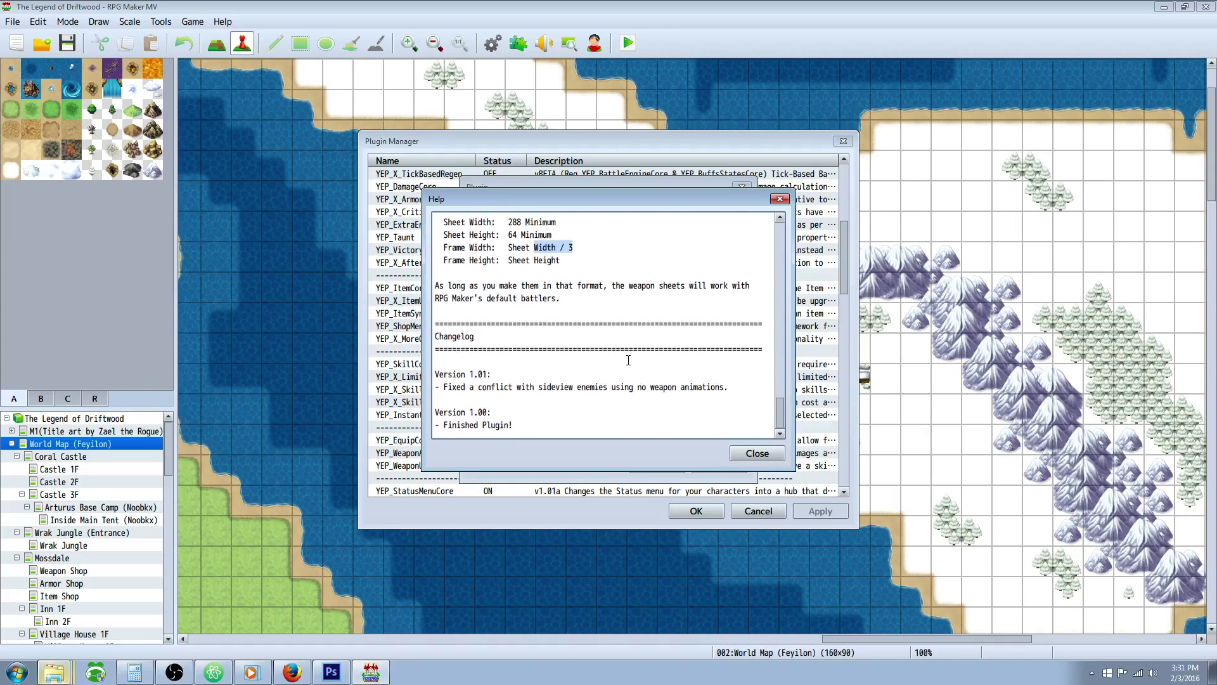
- Return to the Weapon Motion notetags, highlight the swing and missile variants, and go back to the Weapon Image numbers
scroll(630, 356, up, 4)
scroll(630, 355, up, 15)
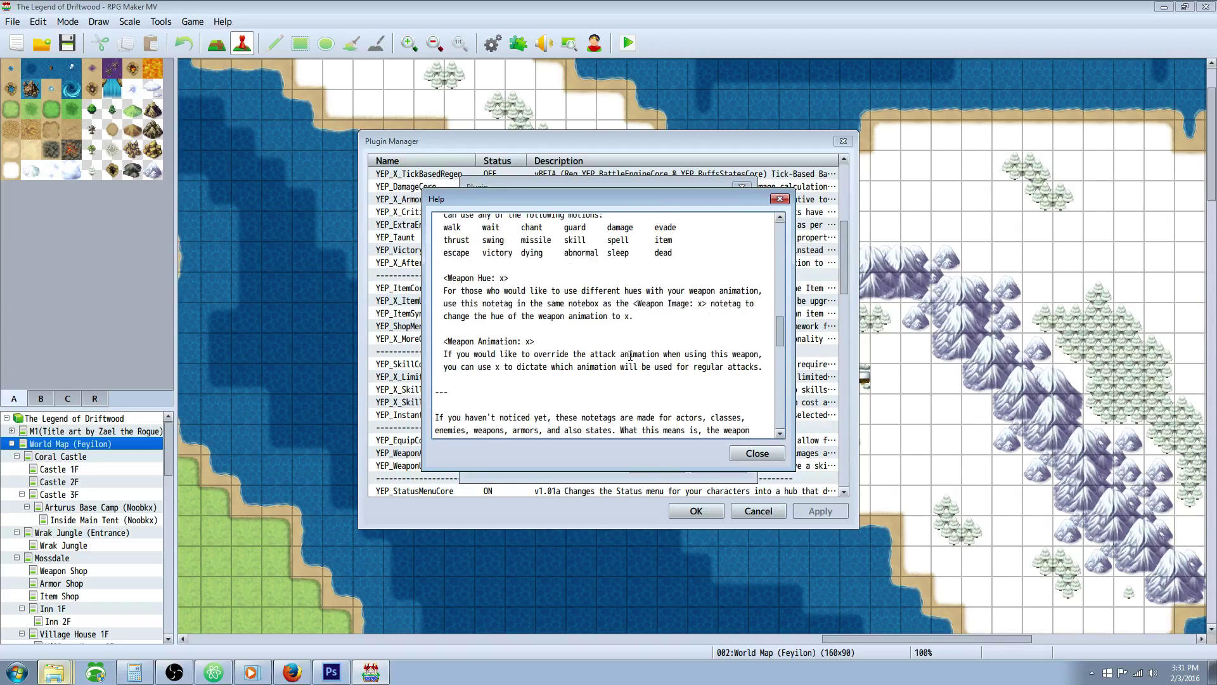
scroll(630, 351, up, 3)
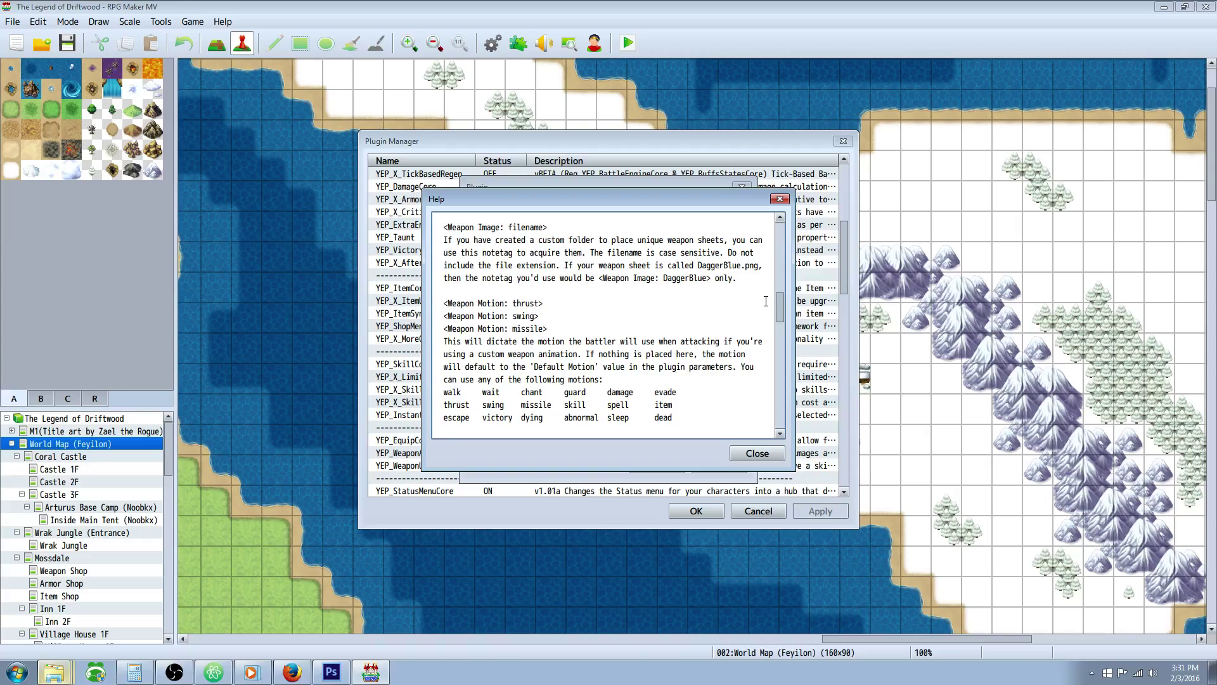
drag(549, 310, 446, 312)
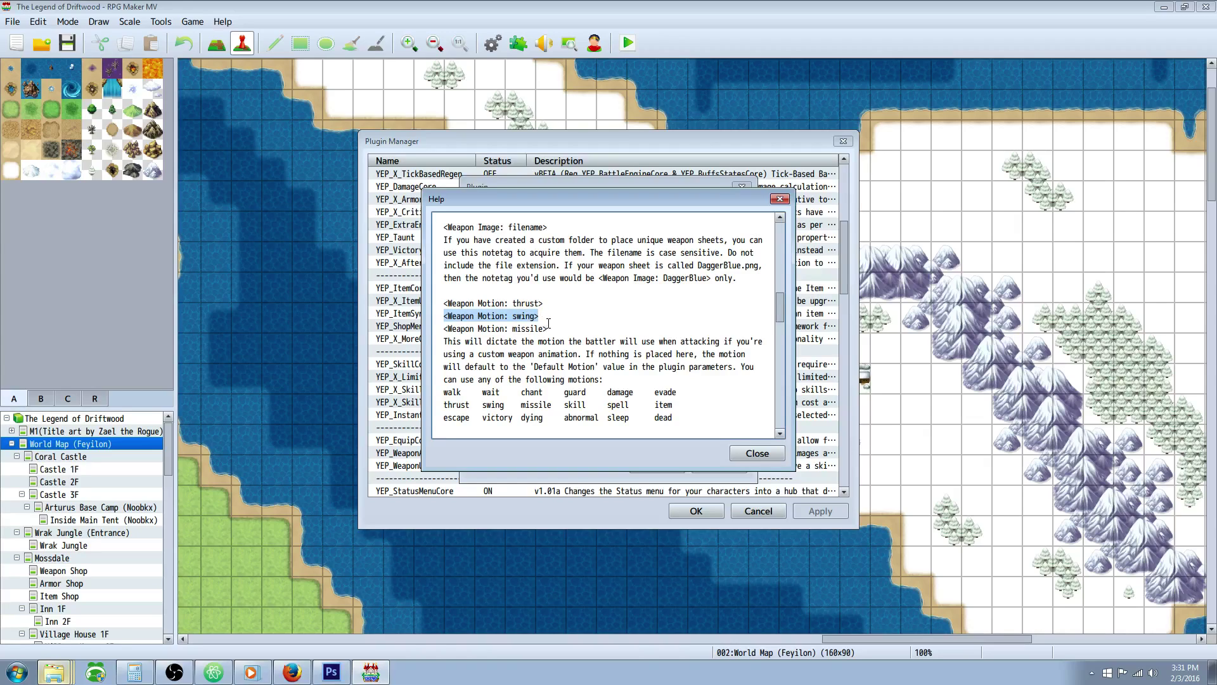
drag(547, 329, 442, 329)
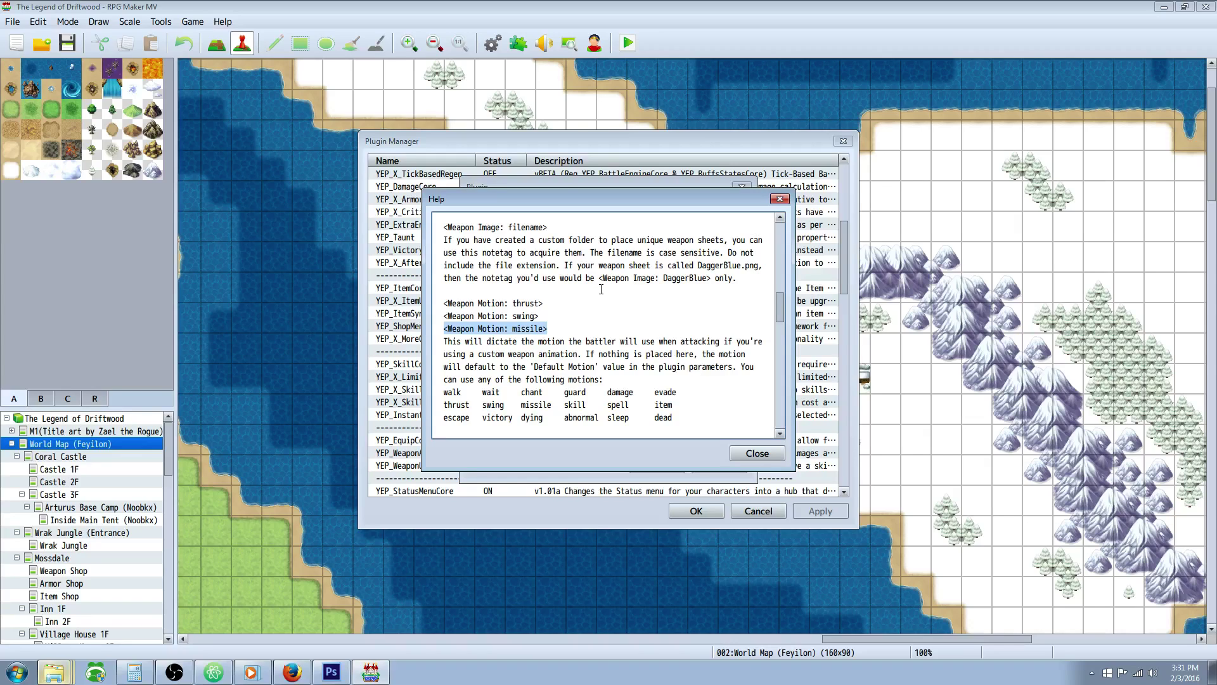
scroll(601, 290, up, 6)
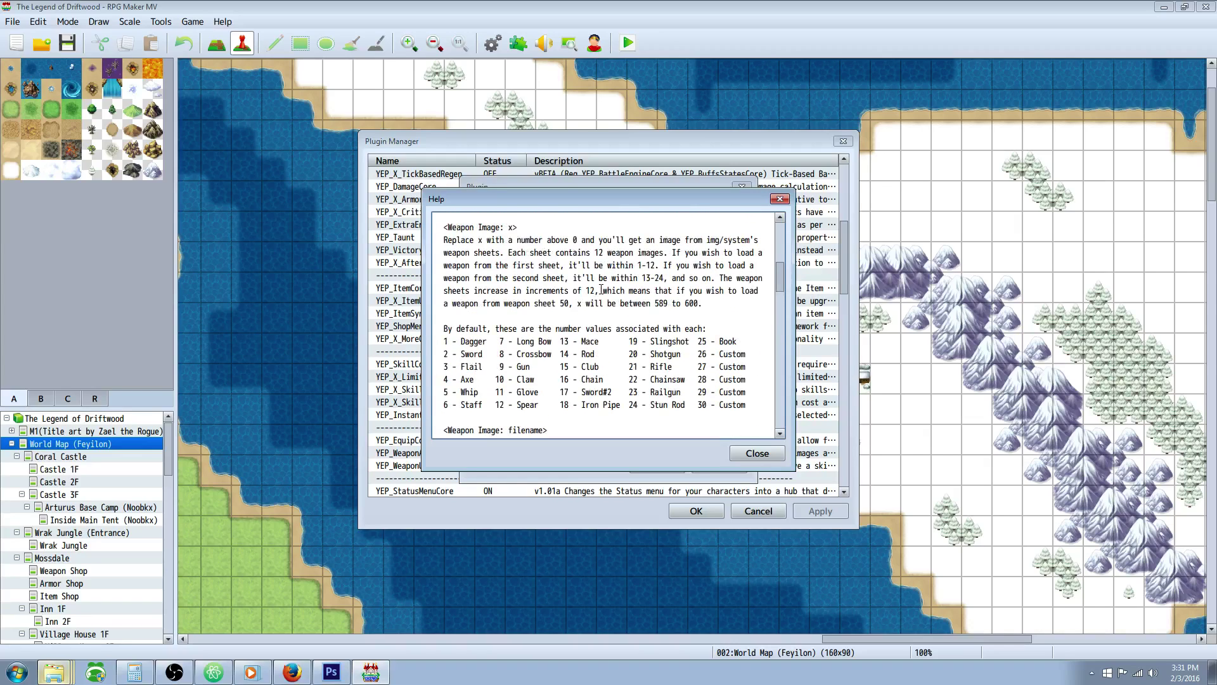